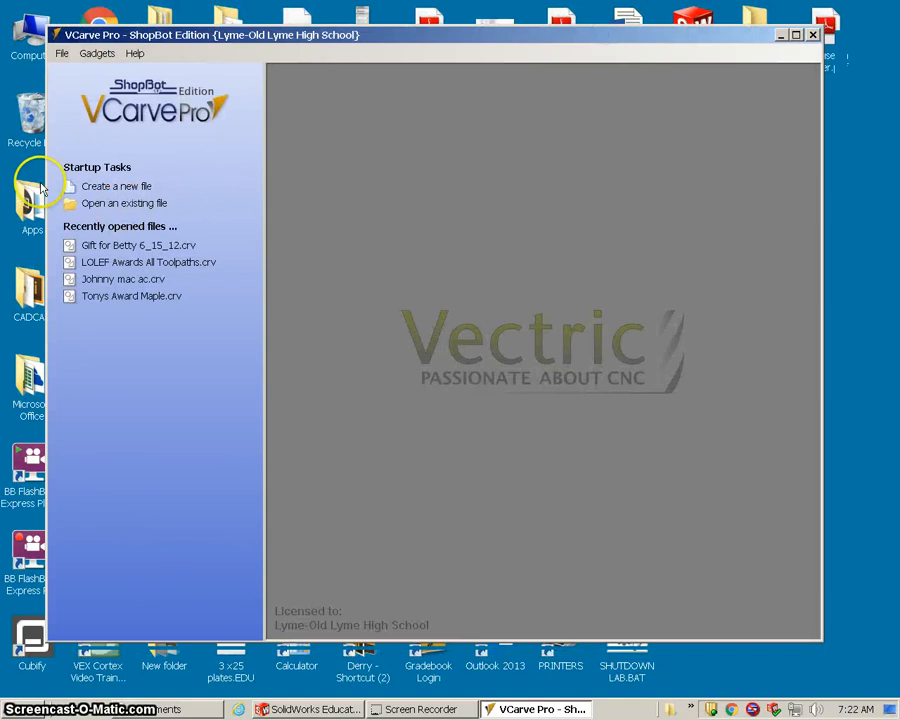
# Step: Create a new file with a job size of 10 inches wide by 5.5 inches high
pyautogui.click(96, 188)
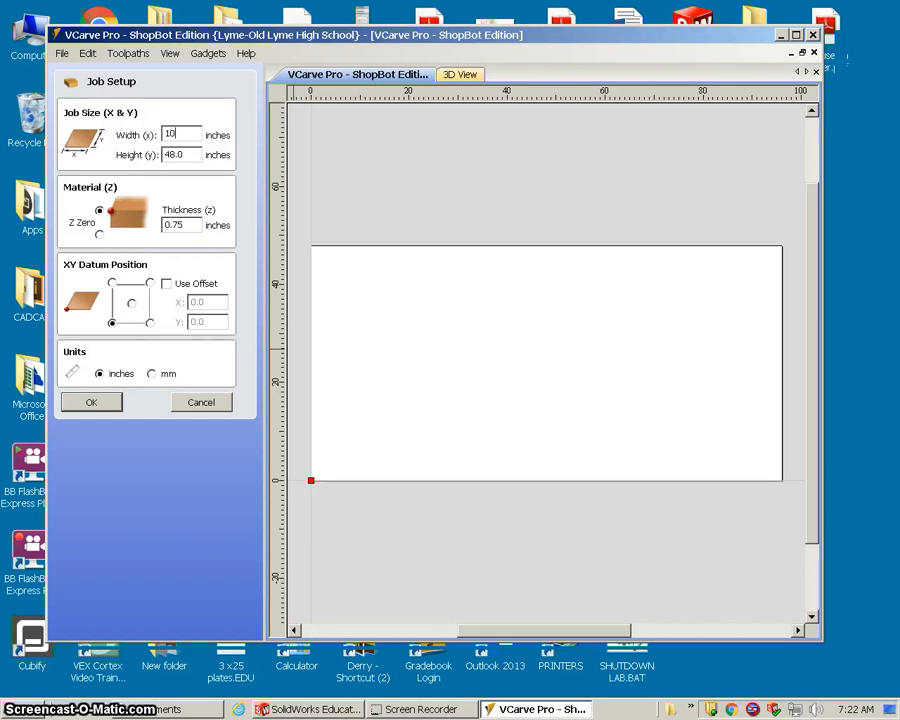
pyautogui.click(175, 153)
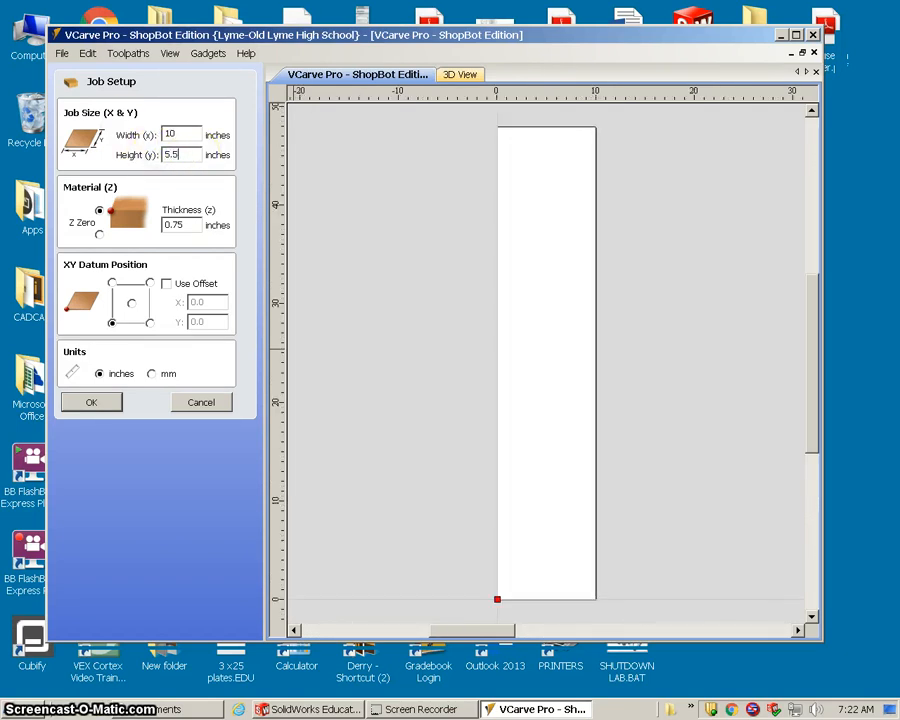
pyautogui.press('Return')
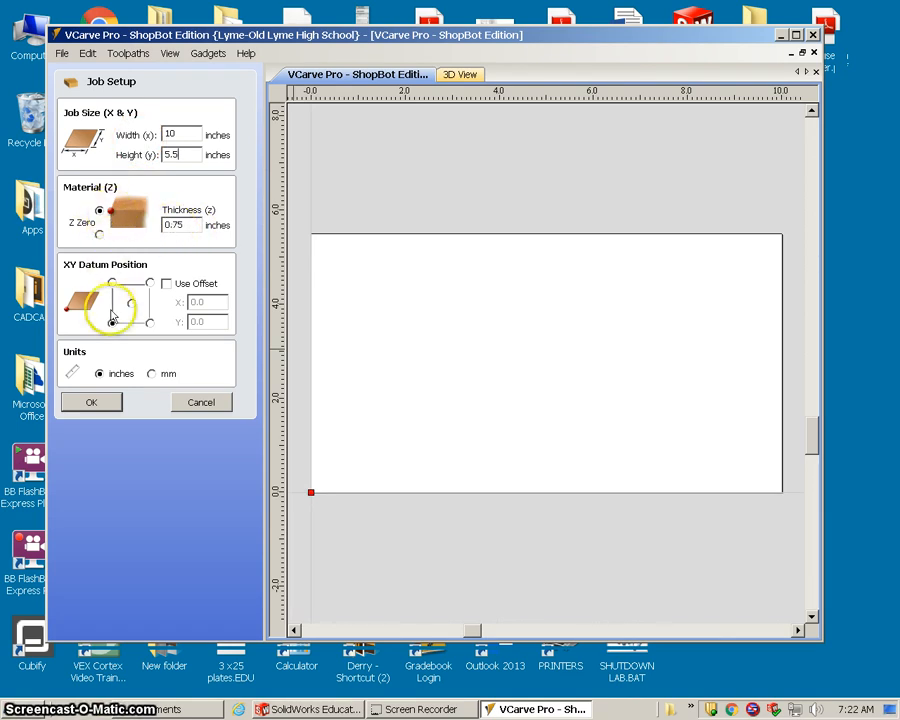
pyautogui.click(92, 402)
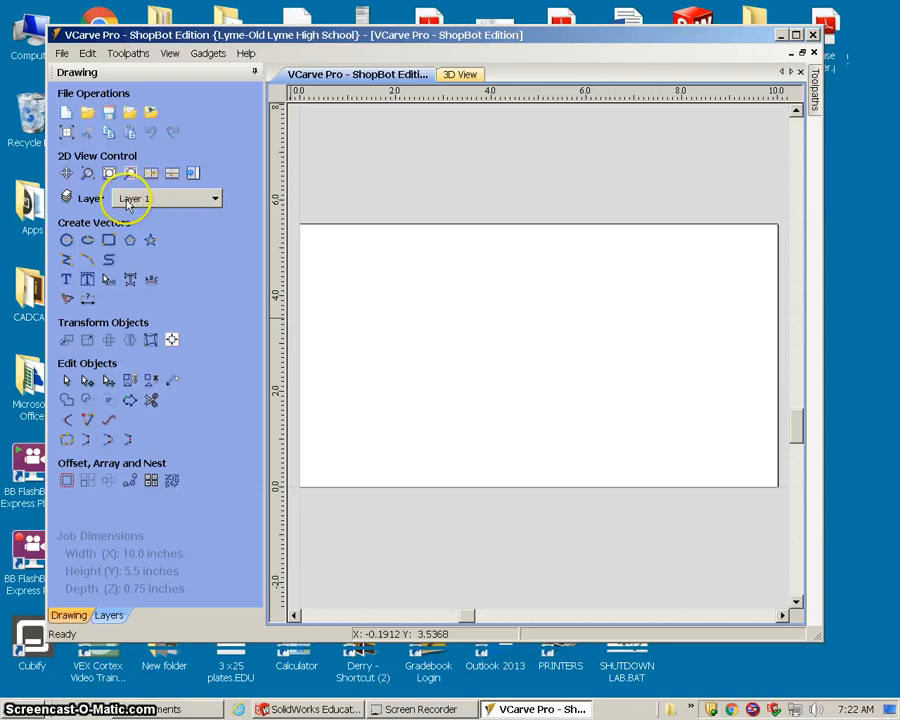
# Step: Add a new layer named Border and make it the active layer
pyautogui.click(176, 200)
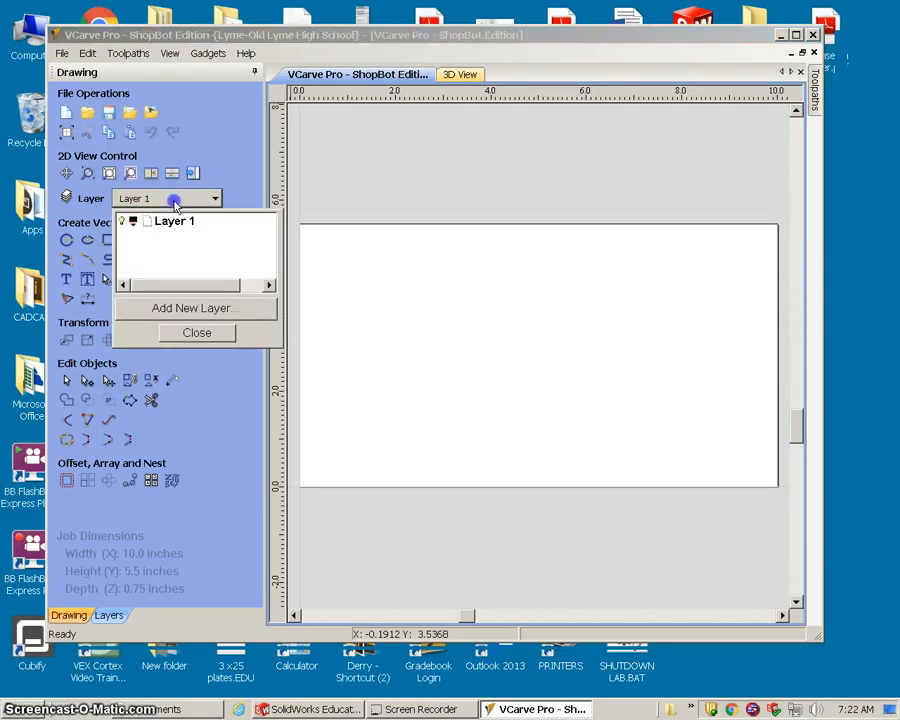
pyautogui.click(197, 309)
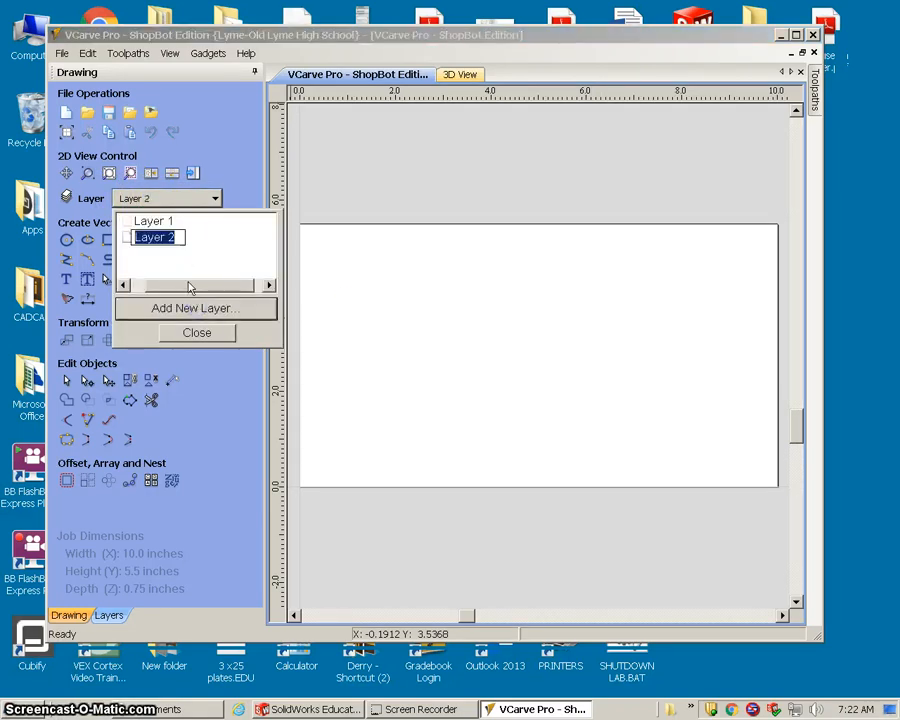
pyautogui.click(179, 238)
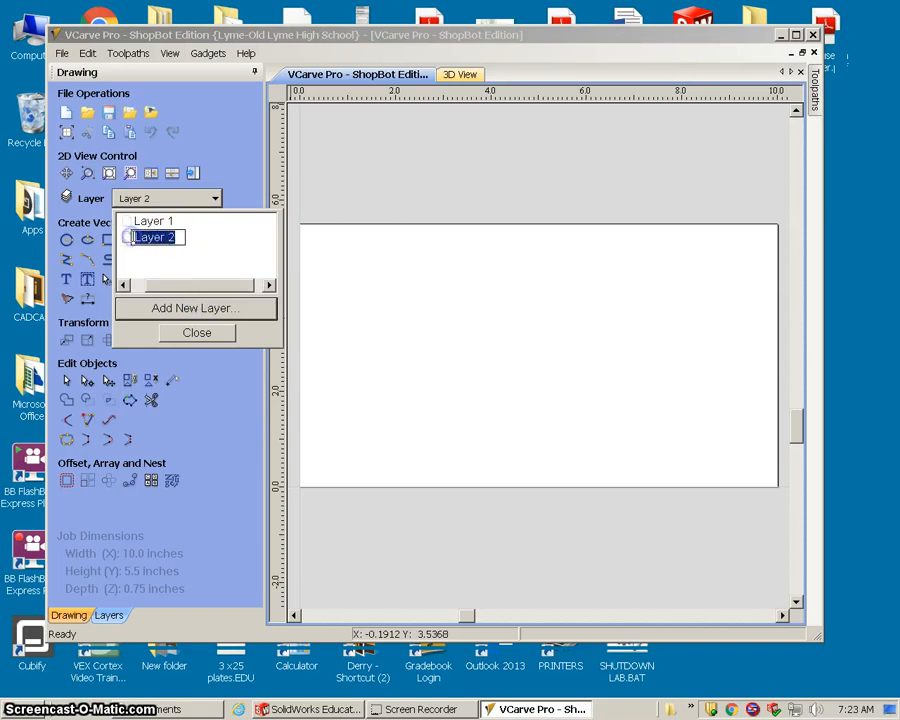
pyautogui.press('Return')
pyautogui.click(196, 203)
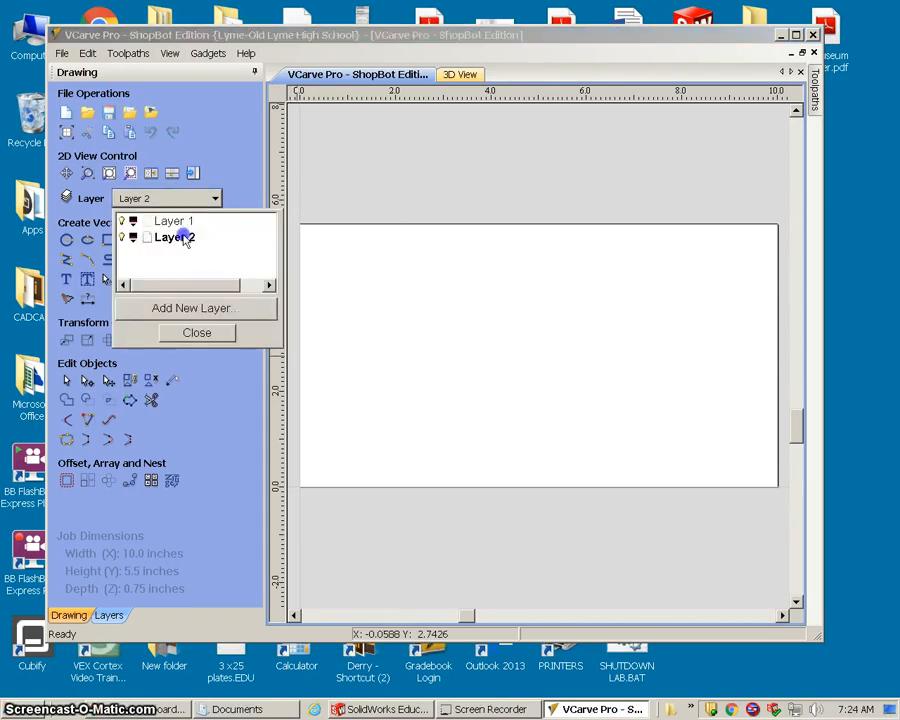
pyautogui.doubleClick(173, 237)
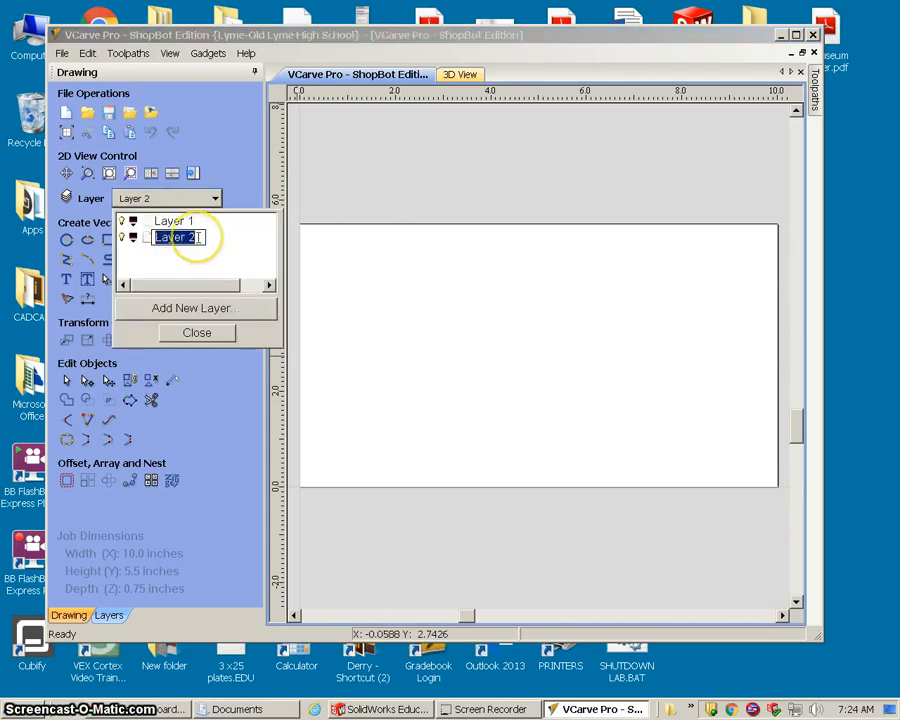
pyautogui.write('Border')
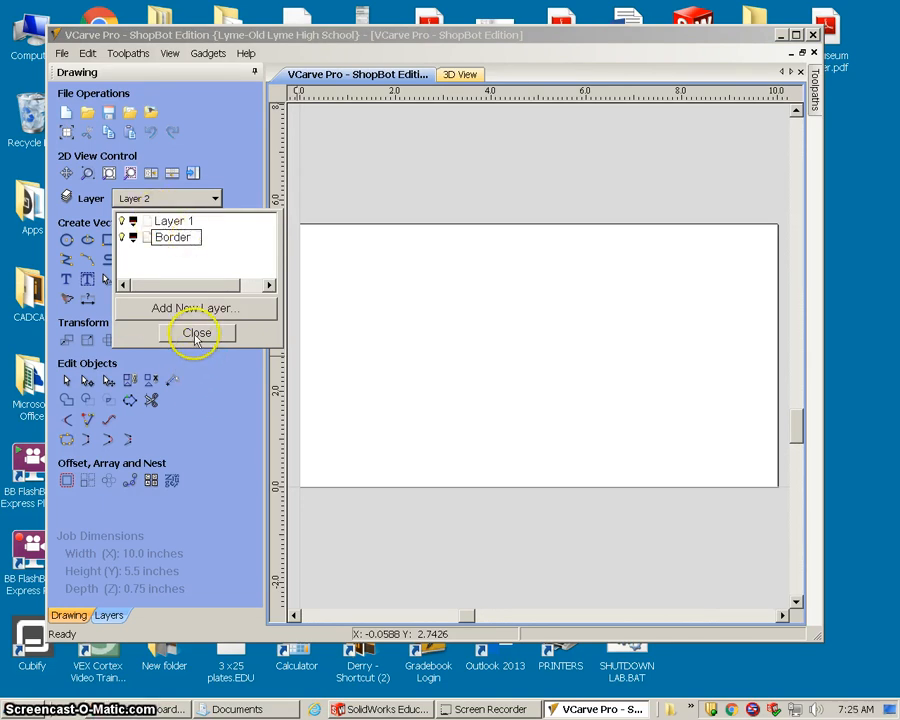
pyautogui.click(146, 239)
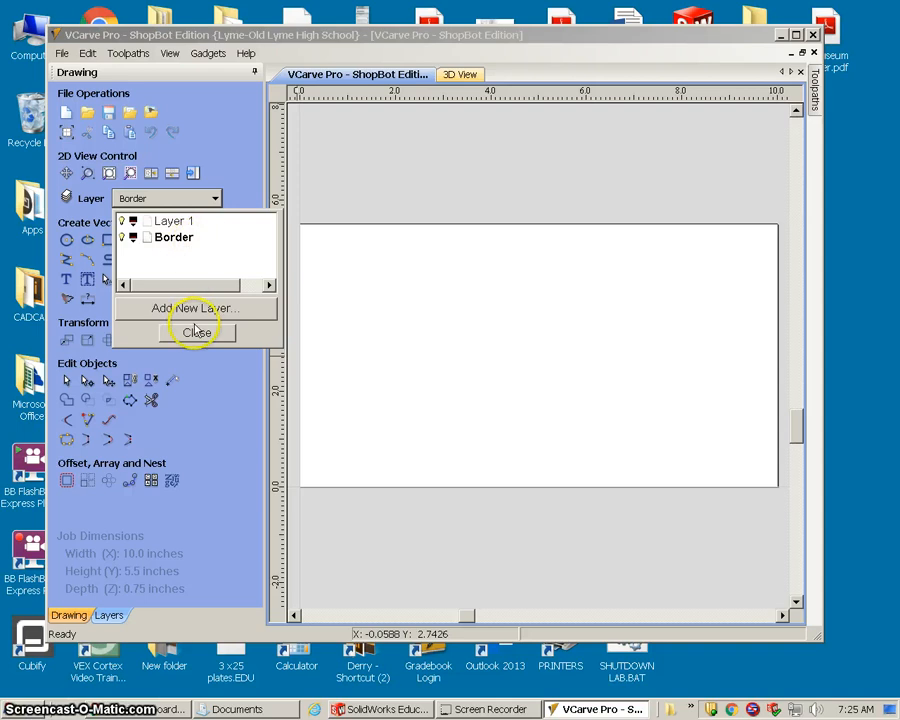
pyautogui.click(200, 333)
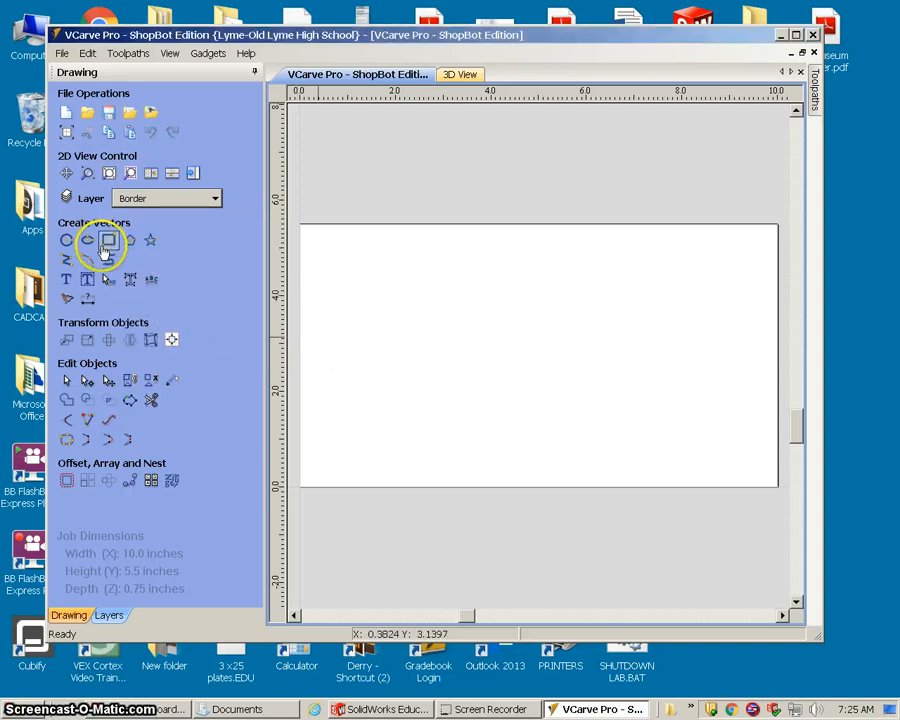
# Step: Draw a square-cornered rectangle inside the material and set its size to 9 inches wide by 4.5 inches high
pyautogui.click(107, 239)
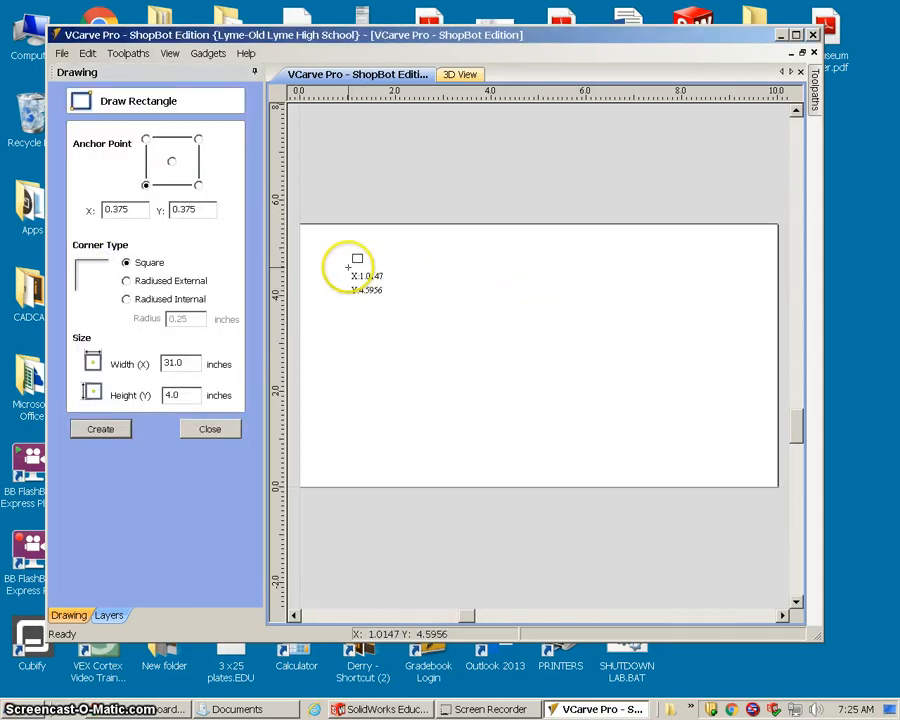
pyautogui.moveTo(341, 267); pyautogui.dragTo(742, 463)
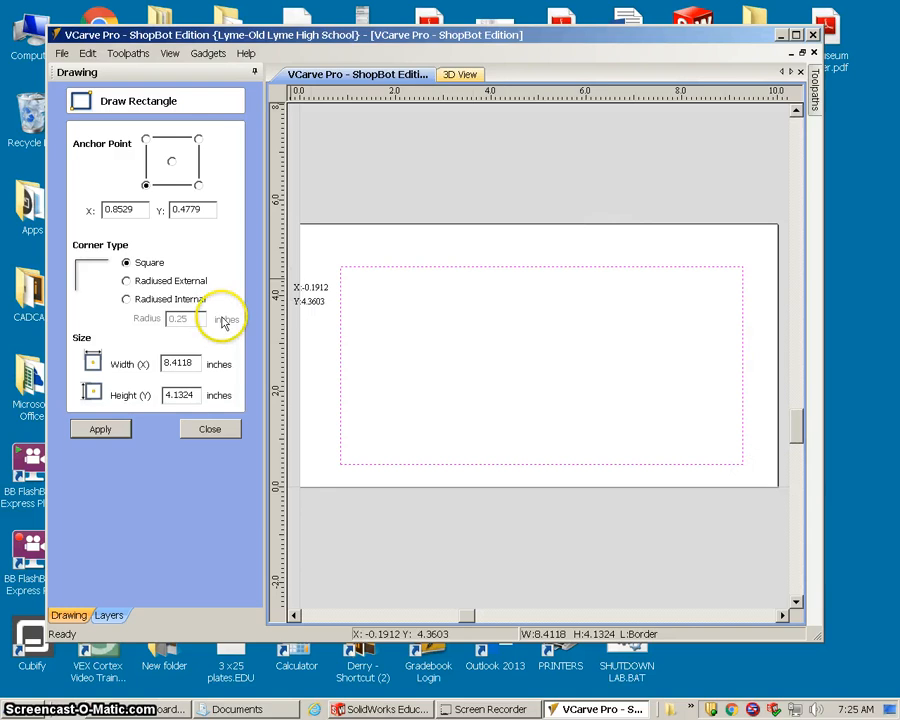
pyautogui.click(196, 363)
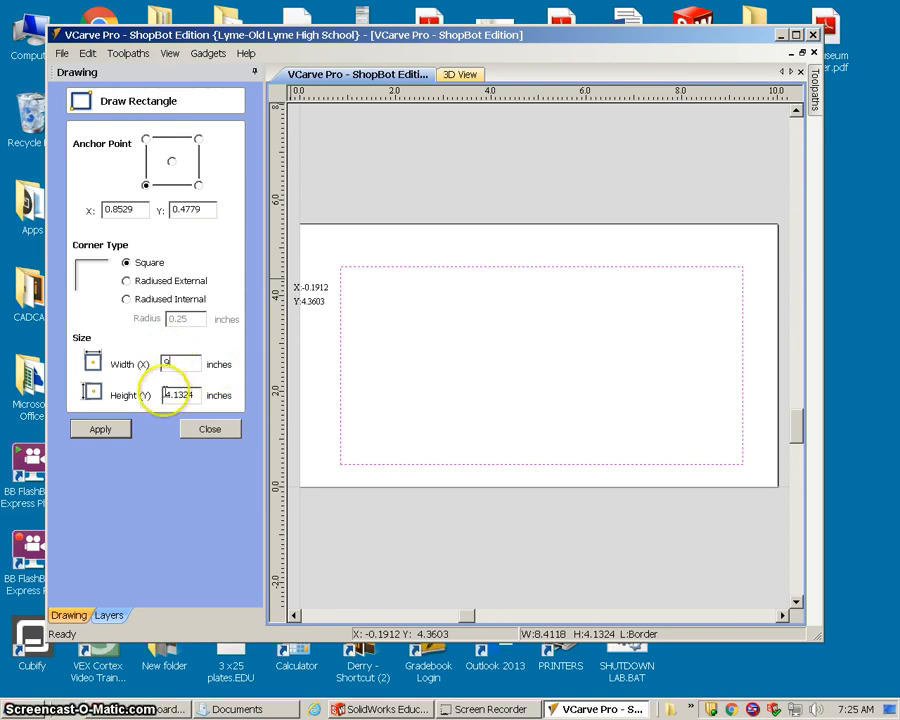
pyautogui.moveTo(192, 395); pyautogui.dragTo(166, 393)
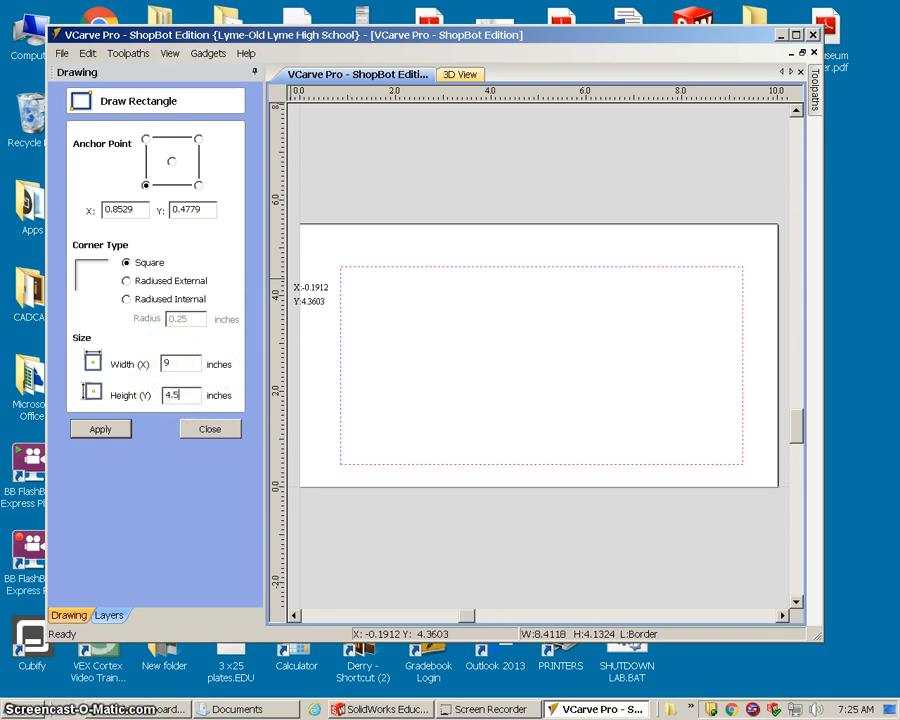
pyautogui.press('Return')
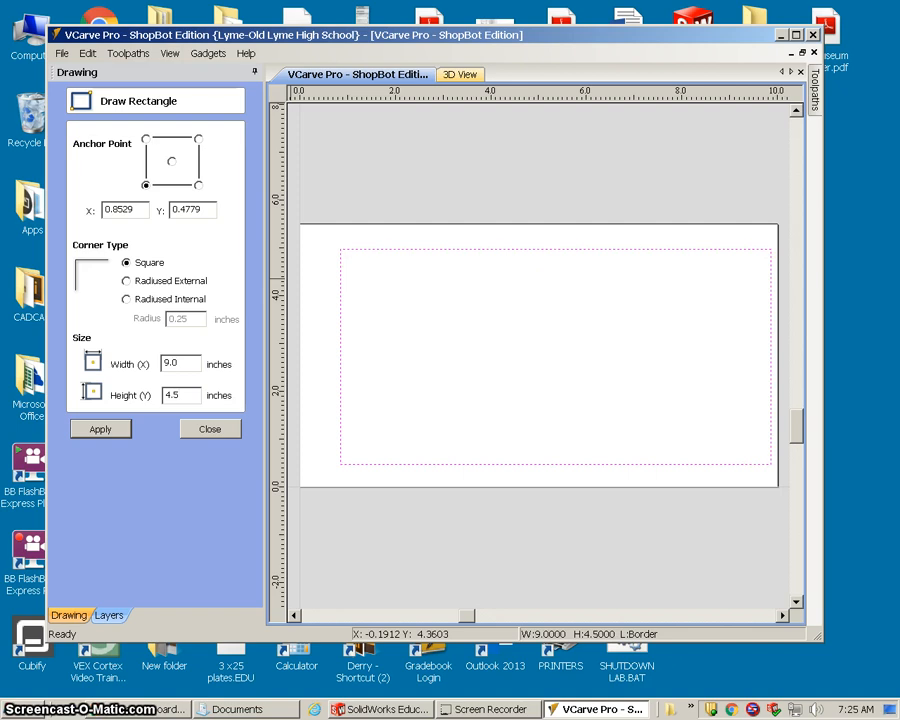
pyautogui.click(99, 429)
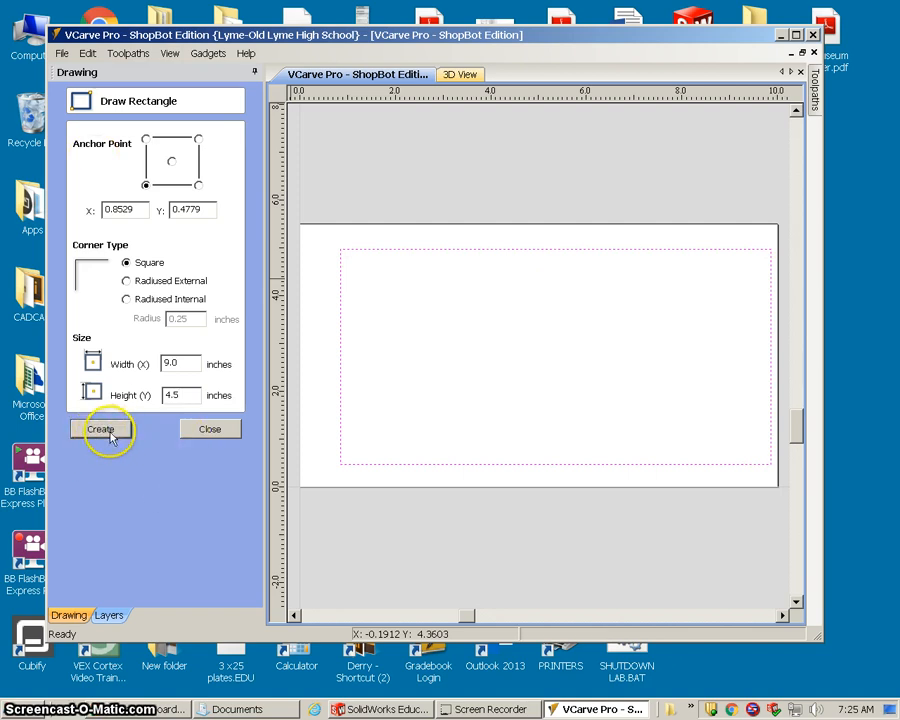
pyautogui.click(191, 430)
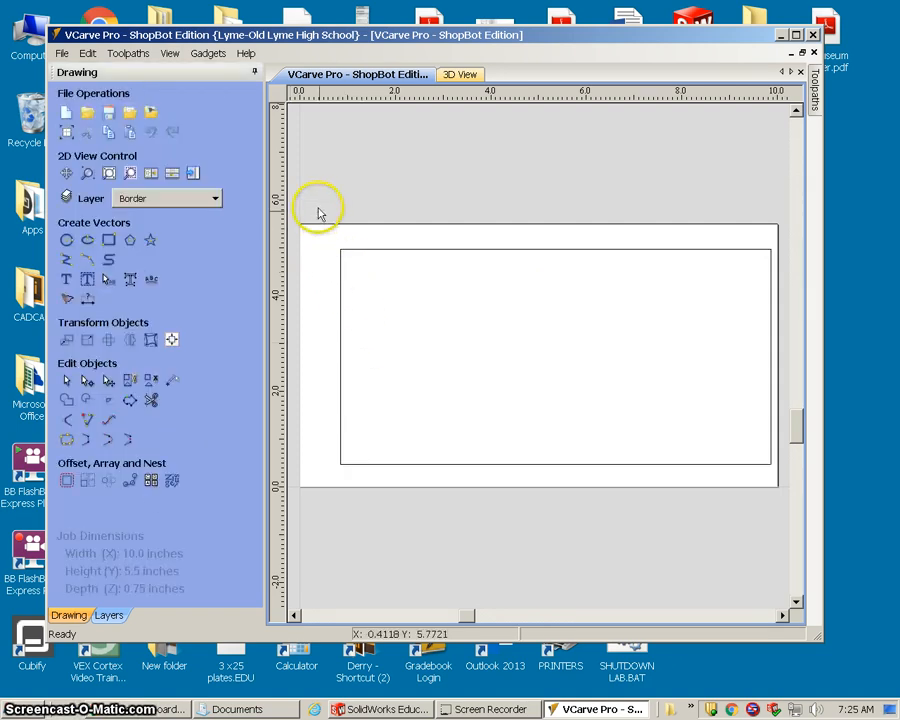
# Step: Center the border rectangle on the material both horizontally and vertically
pyautogui.moveTo(316, 210)
pyautogui.mouseDown()
pyautogui.moveTo(711, 408)
pyautogui.moveTo(791, 516)
pyautogui.mouseUp()
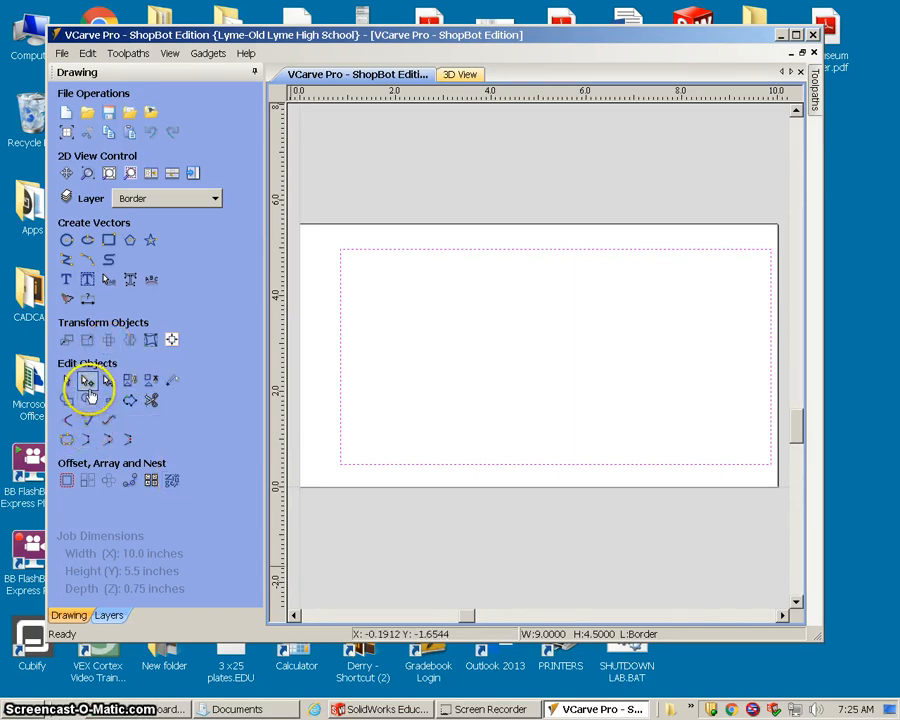
pyautogui.click(171, 342)
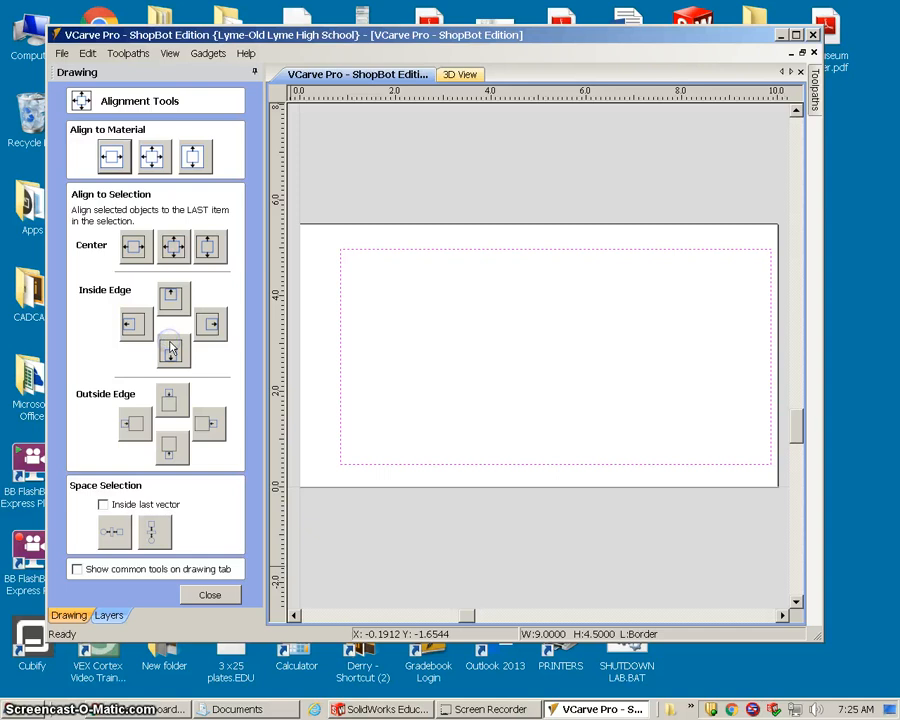
pyautogui.click(151, 163)
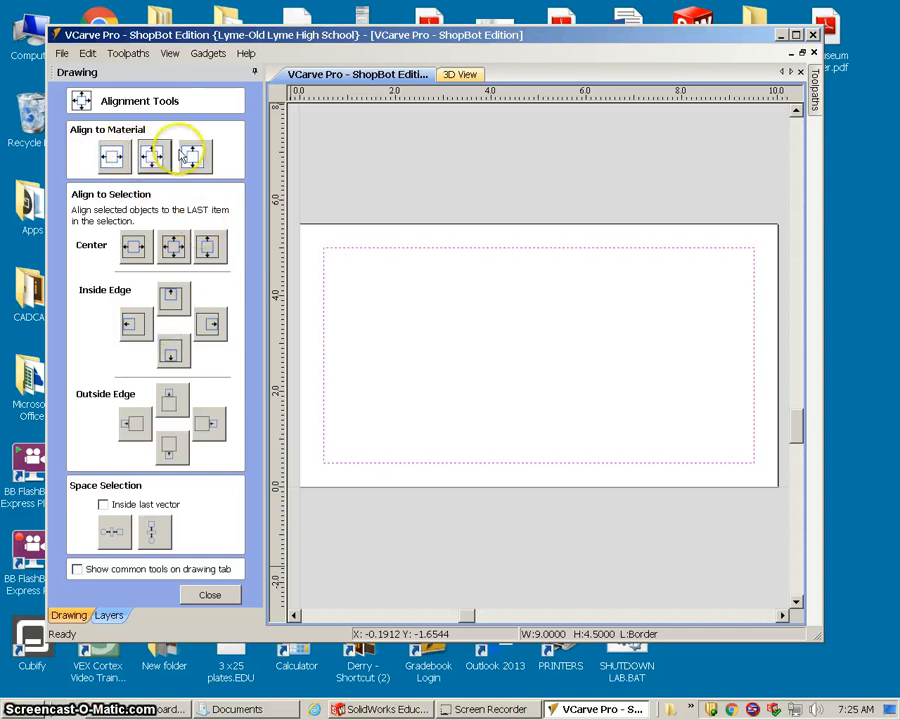
pyautogui.click(209, 594)
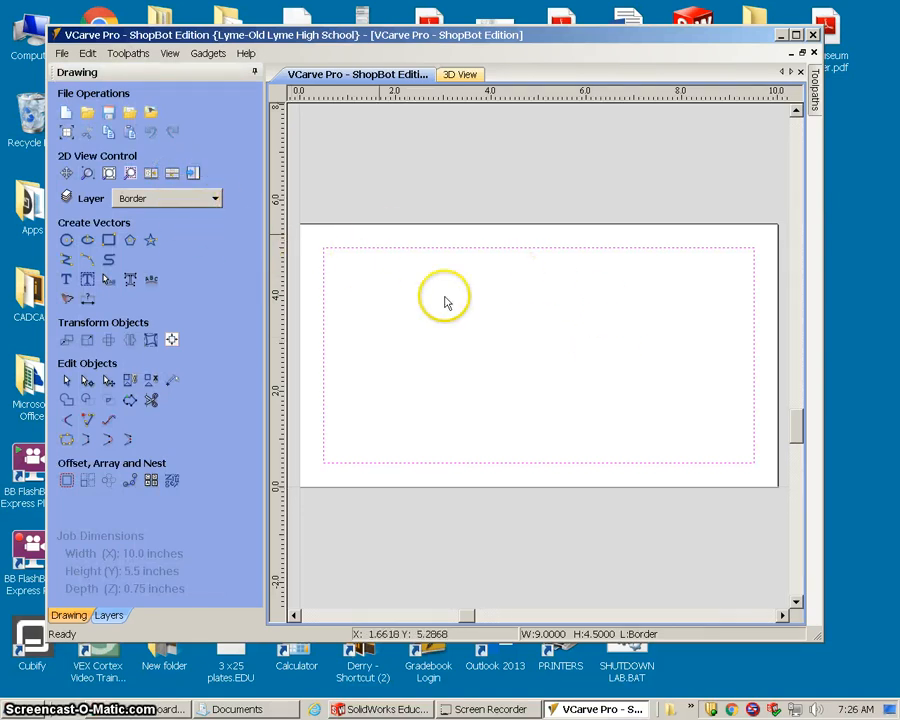
# Step: Add another layer named Text and make it the active layer
pyautogui.click(178, 206)
pyautogui.click(199, 309)
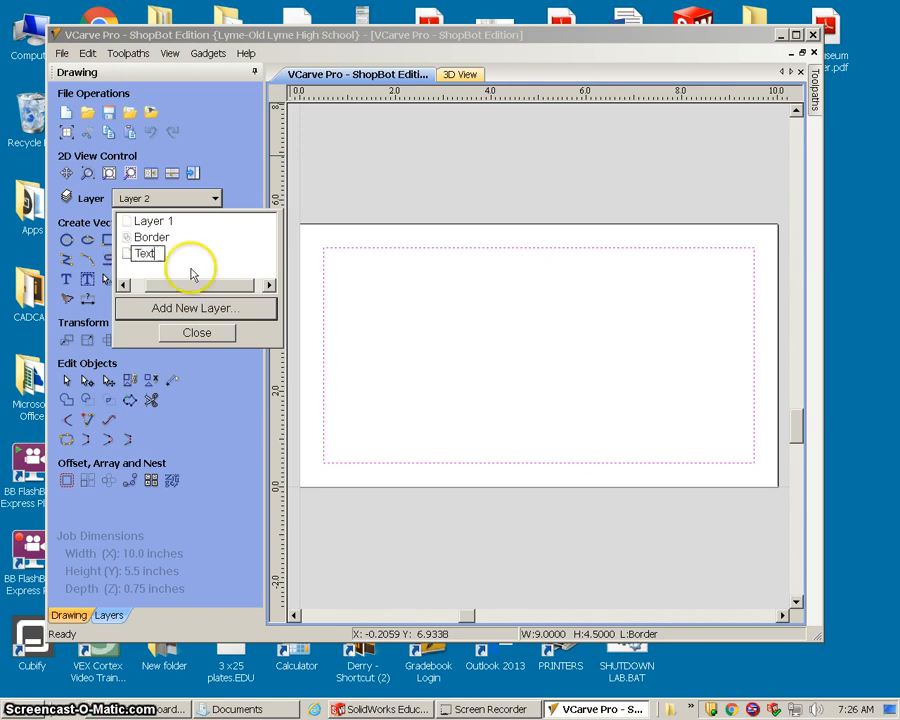
pyautogui.click(171, 257)
pyautogui.click(123, 253)
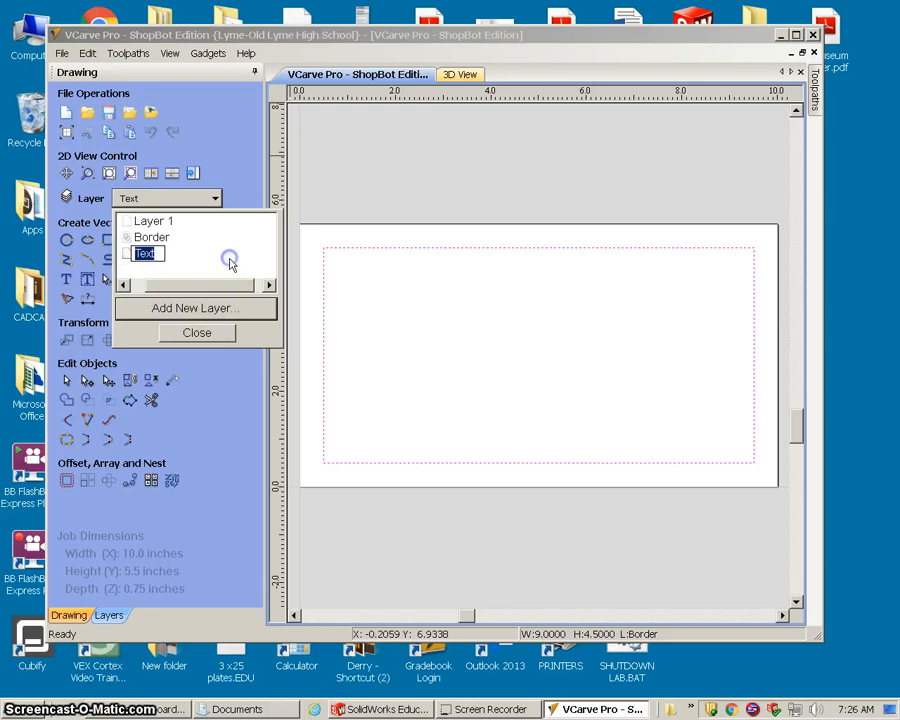
pyautogui.click(199, 334)
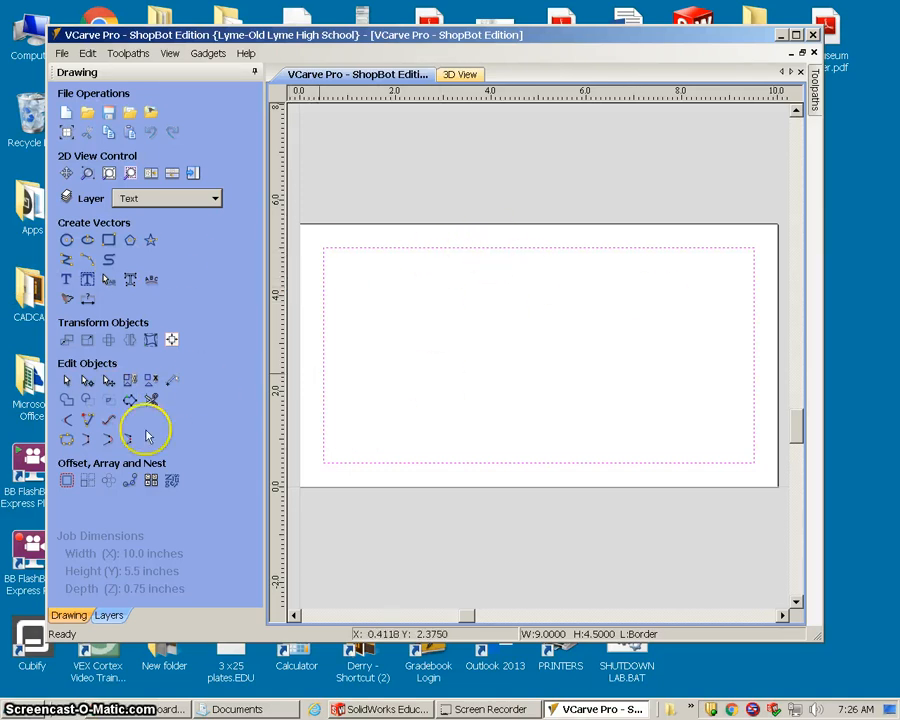
# Step: Create the text "Worlds Best Dad" in bold Microsoft New Tai Lue and leave it deselected
pyautogui.click(65, 285)
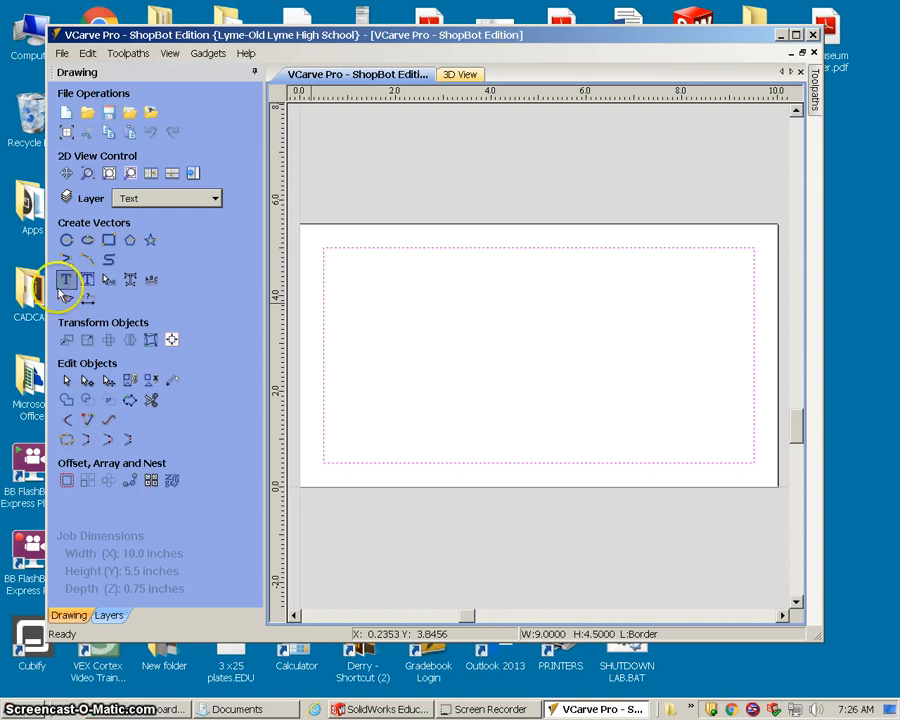
pyautogui.click(230, 303)
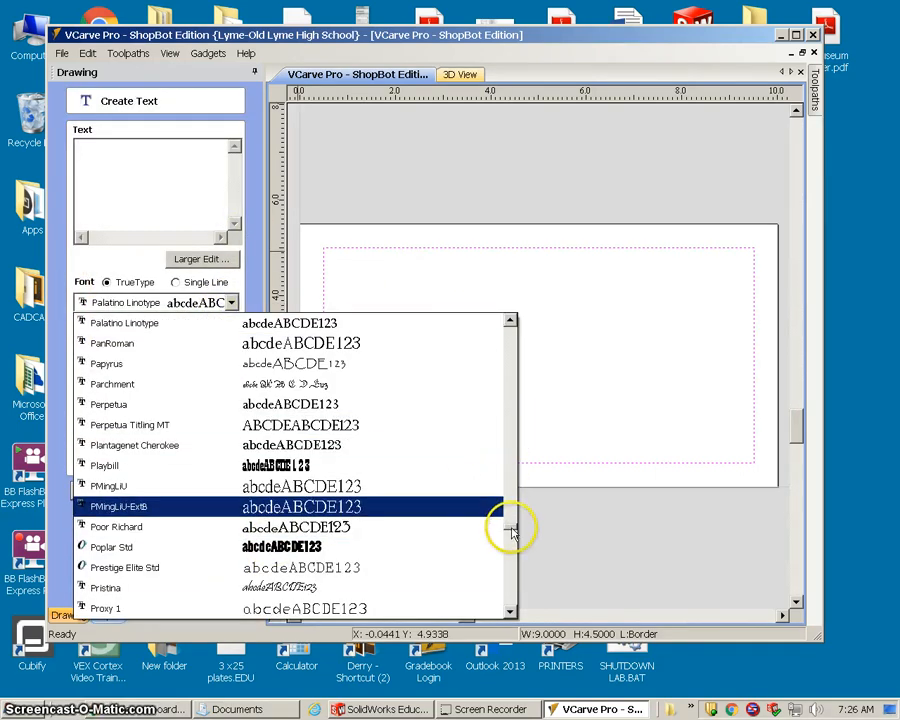
pyautogui.moveTo(511, 532); pyautogui.dragTo(504, 503)
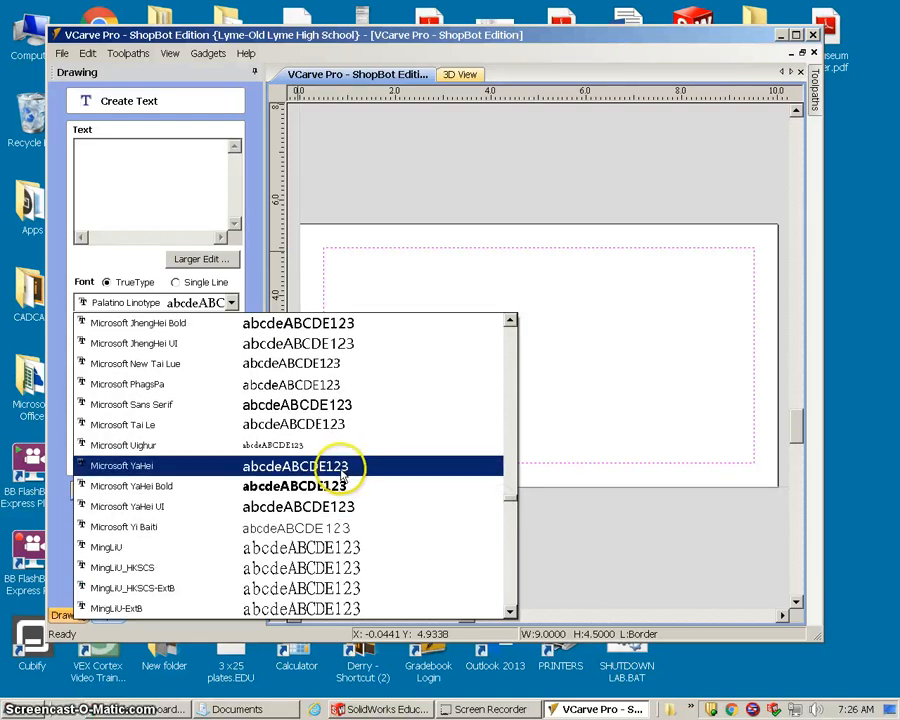
pyautogui.click(293, 372)
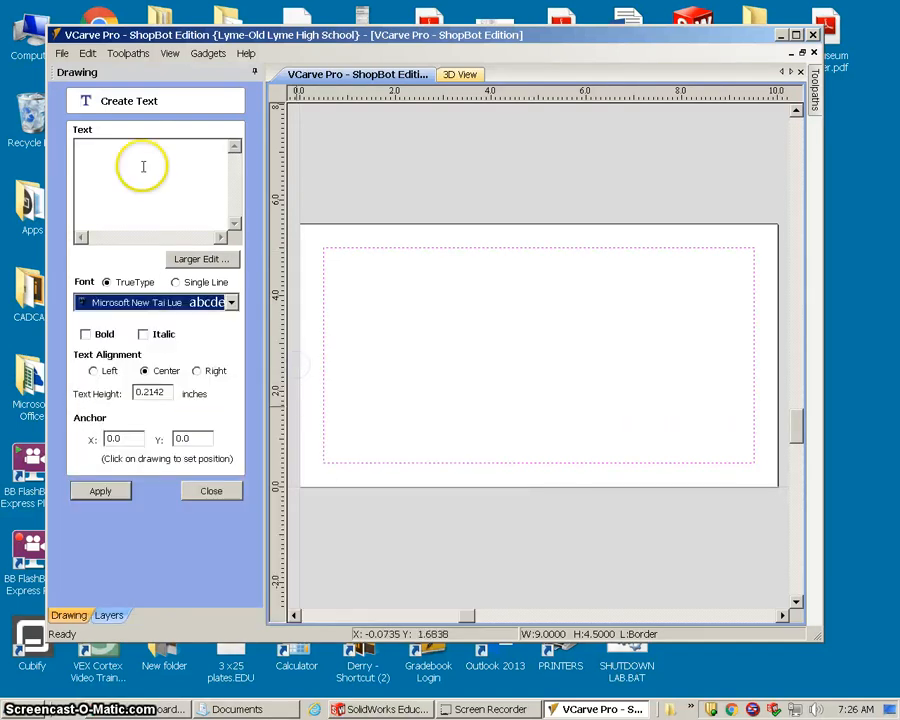
pyautogui.click(92, 146)
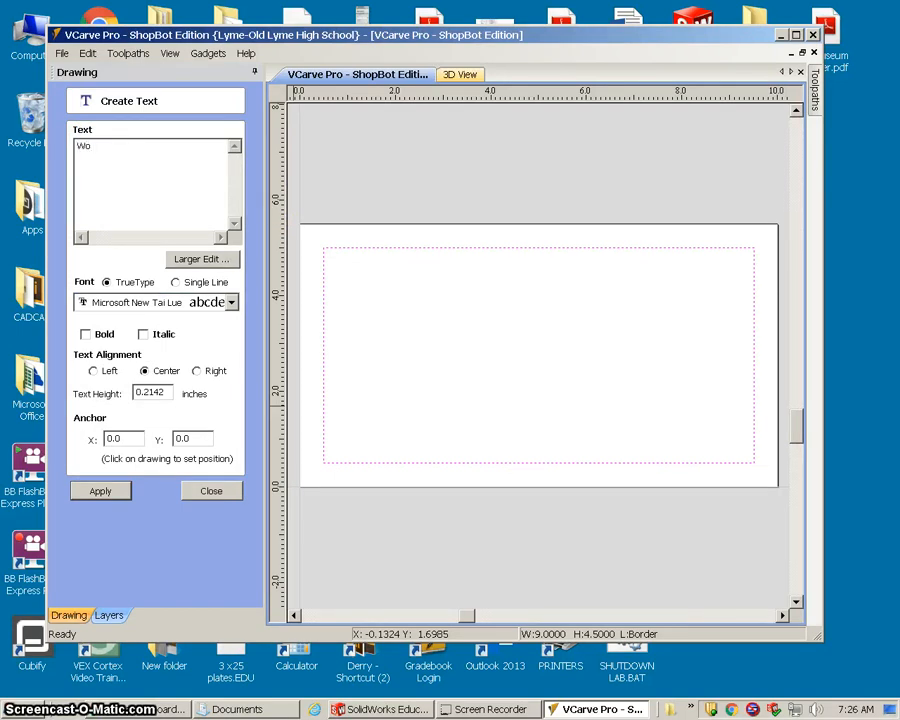
pyautogui.write('Worlds Best Dad')
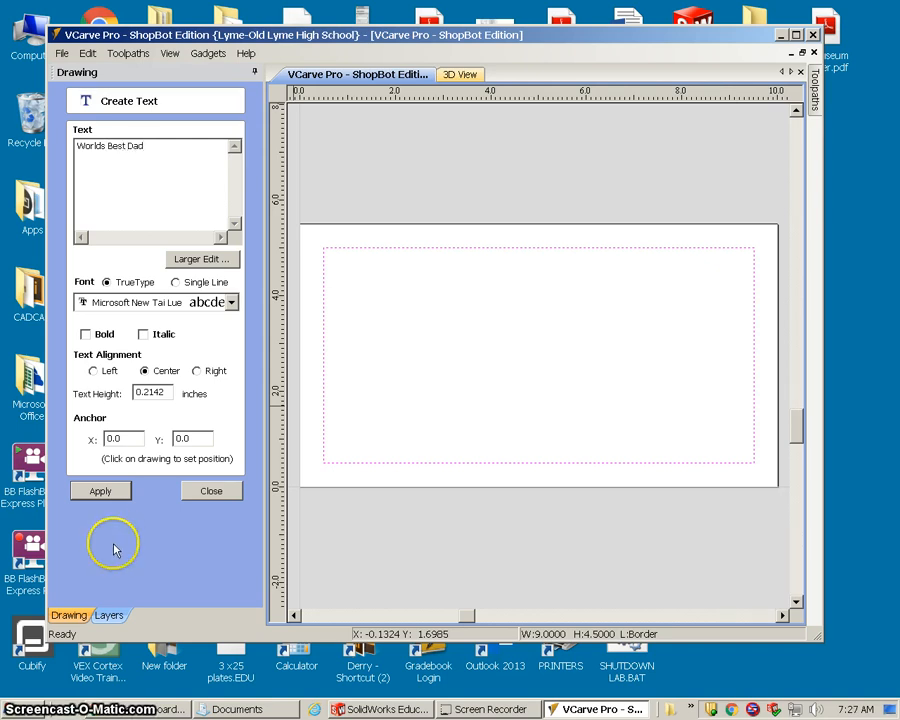
pyautogui.click(100, 492)
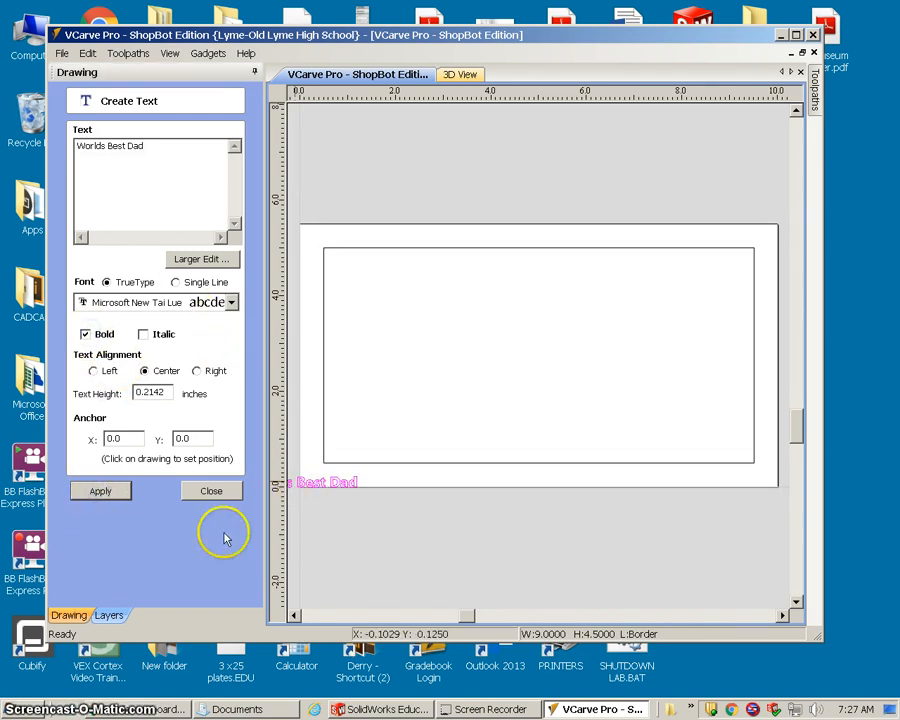
pyautogui.click(212, 491)
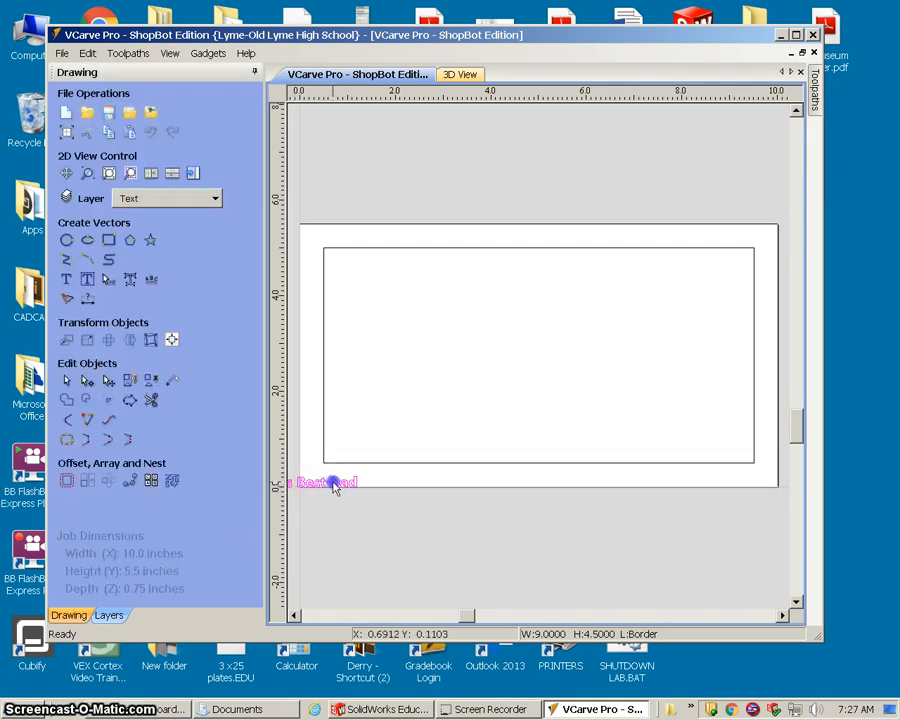
pyautogui.click(333, 484)
pyautogui.click(346, 470)
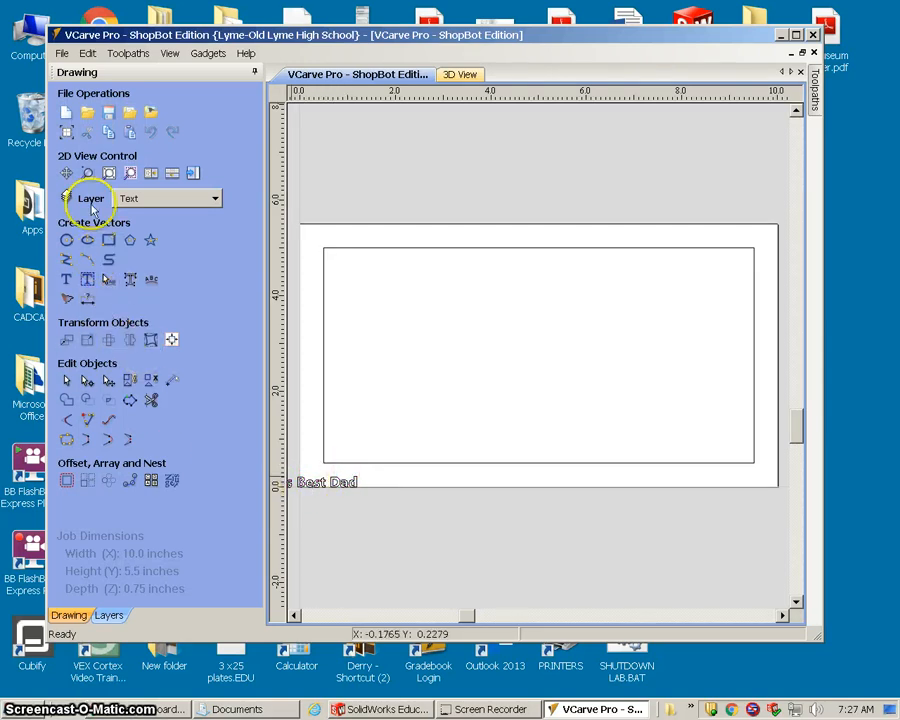
# Step: Move the text into the upper part of the border and enlarge it to about 6.77 inches wide by 0.66 inches high
pyautogui.click(316, 484)
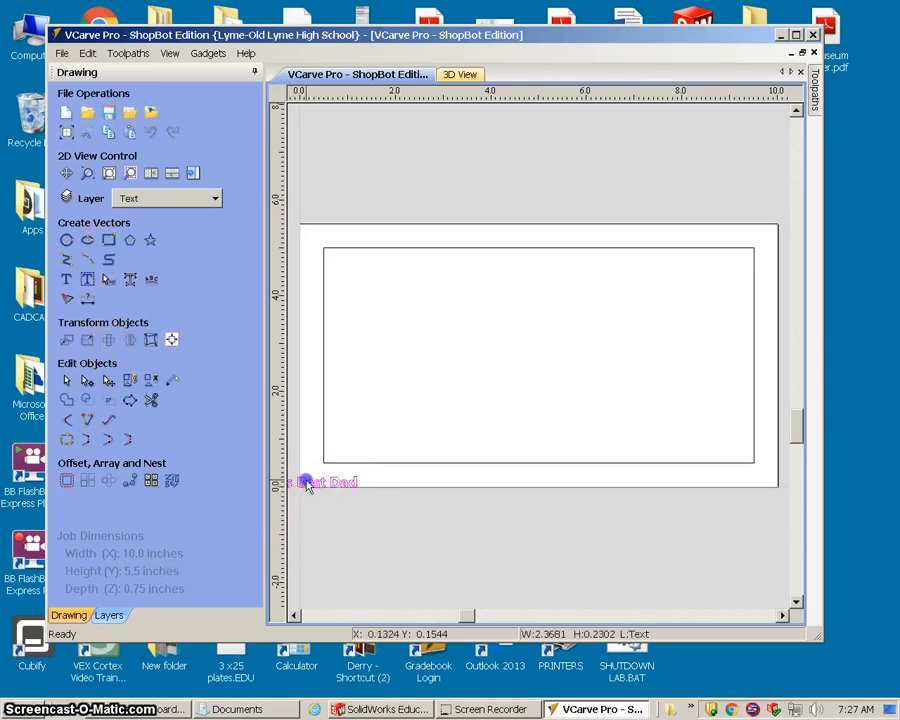
pyautogui.moveTo(316, 483); pyautogui.dragTo(476, 310)
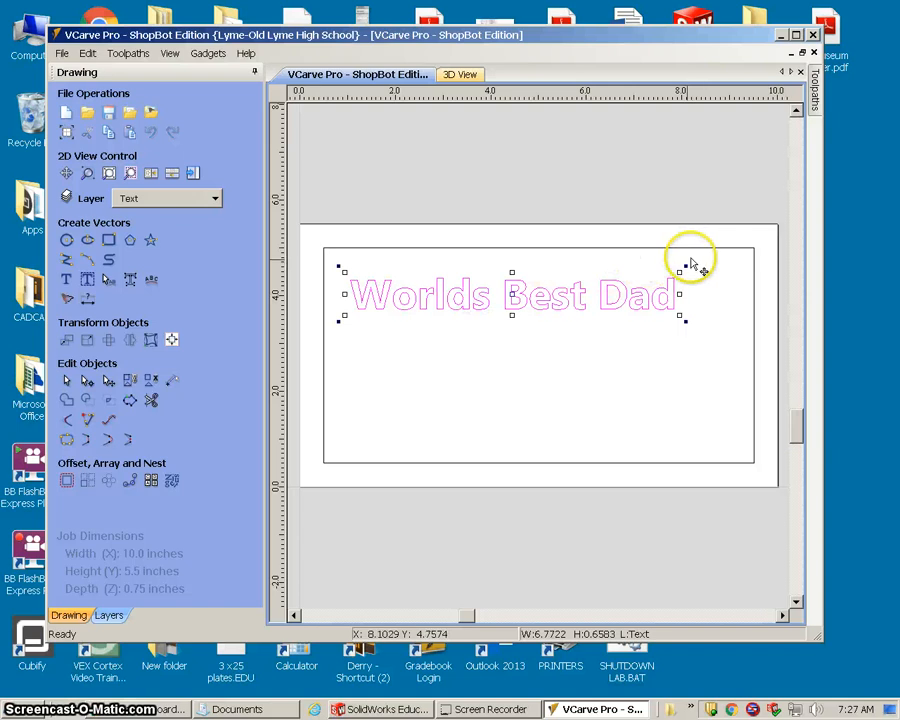
# Step: Try rotating the text counterclockwise so it slopes upward and shifting it lower inside the border
pyautogui.moveTo(703, 292); pyautogui.dragTo(672, 228)
pyautogui.click(548, 280)
pyautogui.moveTo(553, 279); pyautogui.dragTo(537, 314)
pyautogui.click(580, 404)
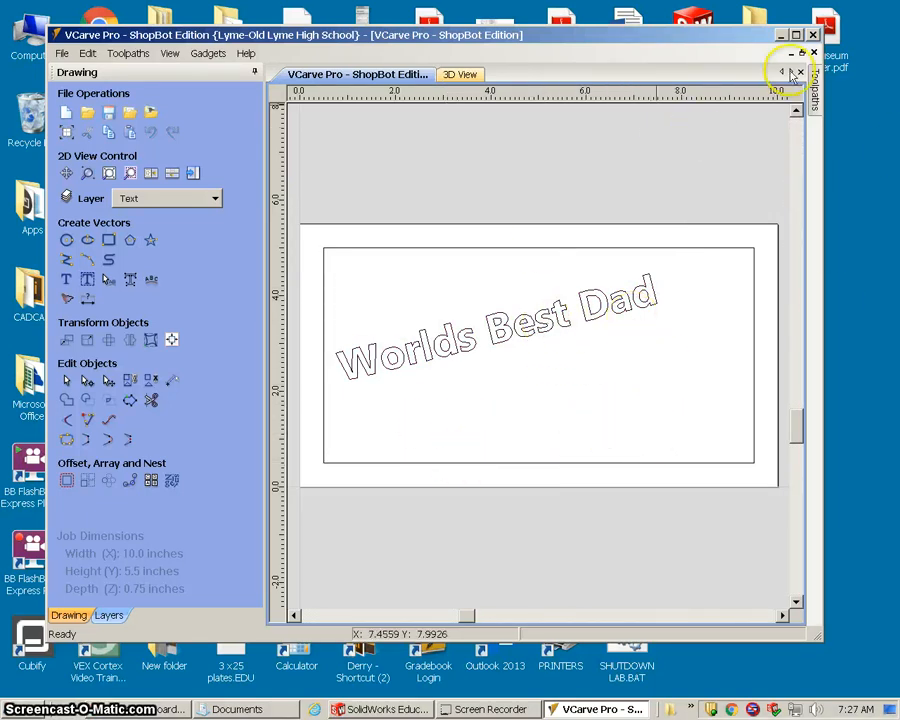
# Step: Maximize the program window and undo the text's last move and rotation
pyautogui.click(797, 36)
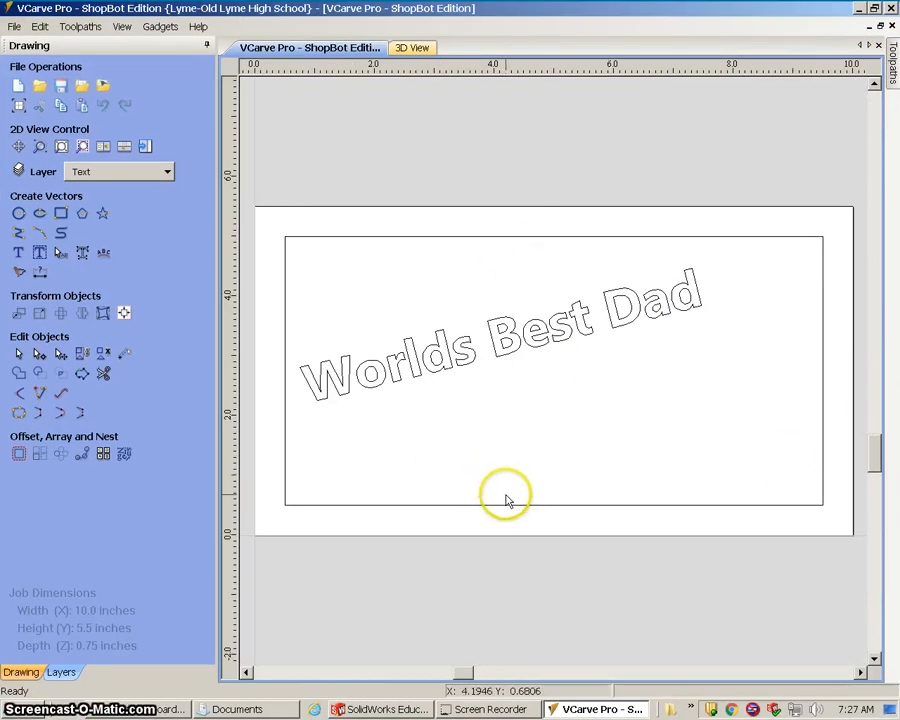
pyautogui.click(600, 326)
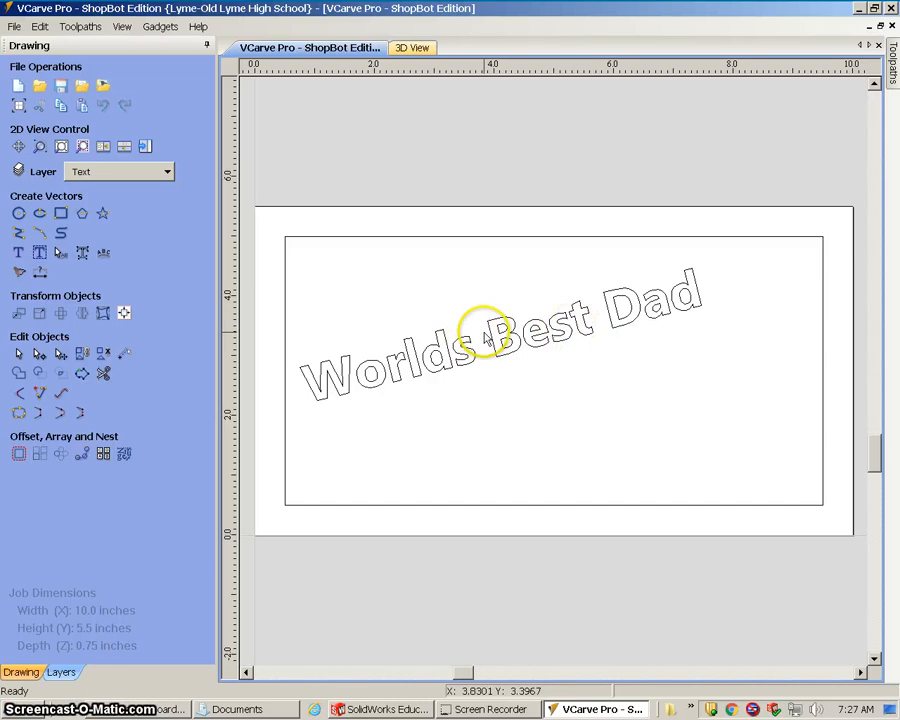
pyautogui.hotkey('ctrl', 'z')
pyautogui.hotkey('ctrl', 'z')
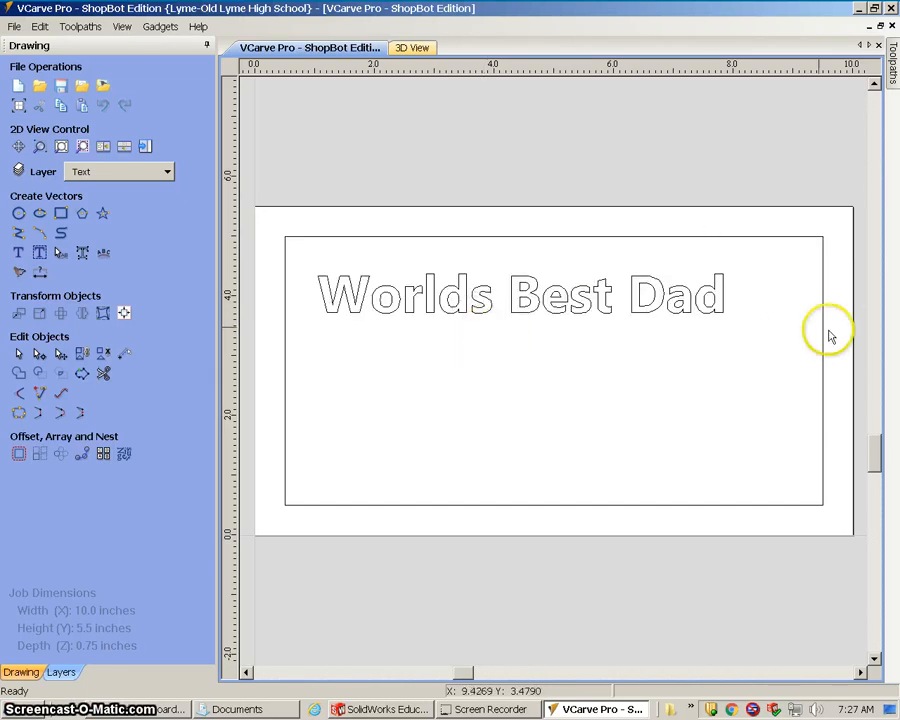
# Step: Scale the text down to about 5.31 inches wide by 0.52 inches high
pyautogui.click(703, 316)
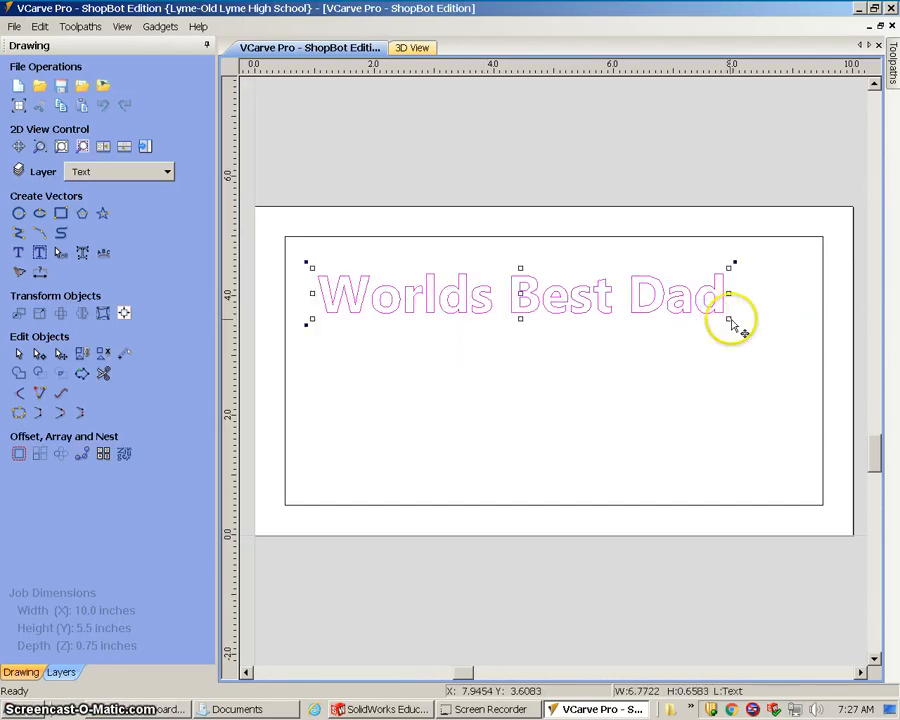
pyautogui.moveTo(730, 321); pyautogui.dragTo(613, 304)
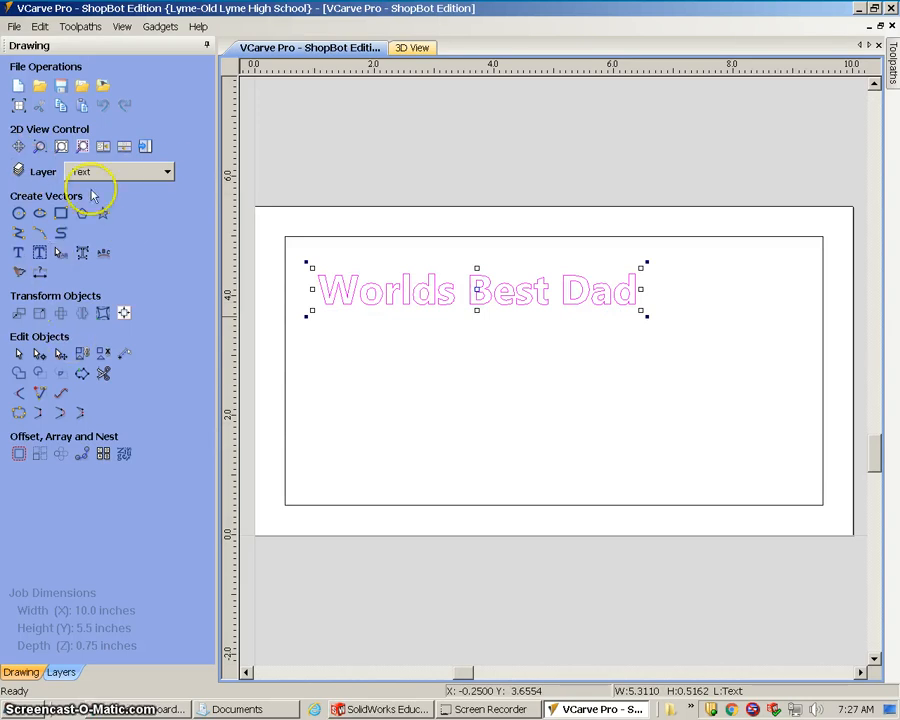
# Step: Edit the selected text so it breaks into two lines, "Worlds" and "Best Dad", and apply the change
pyautogui.click(117, 176)
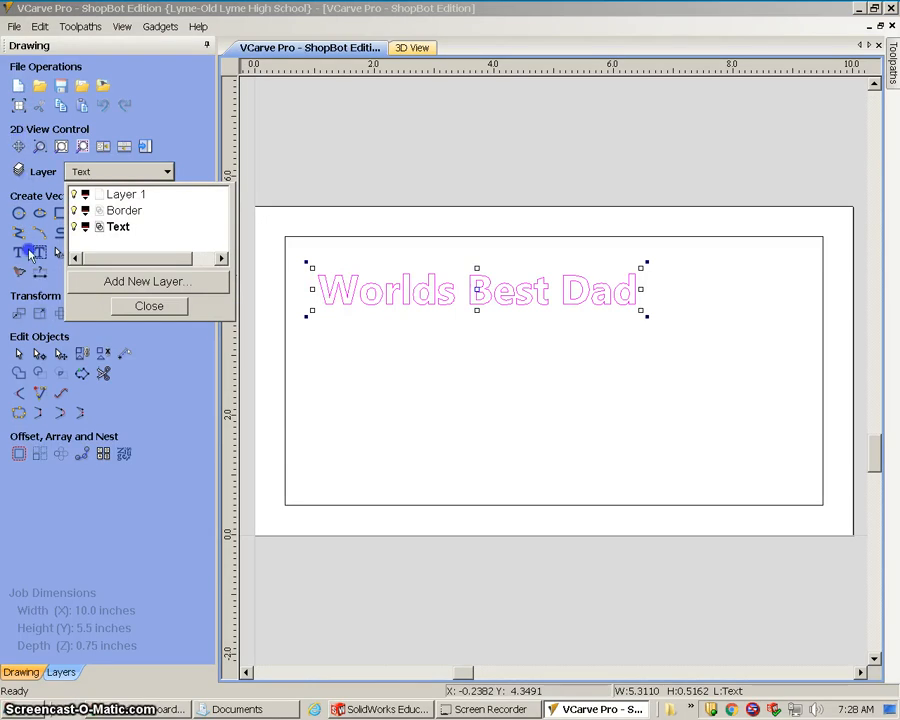
pyautogui.click(29, 252)
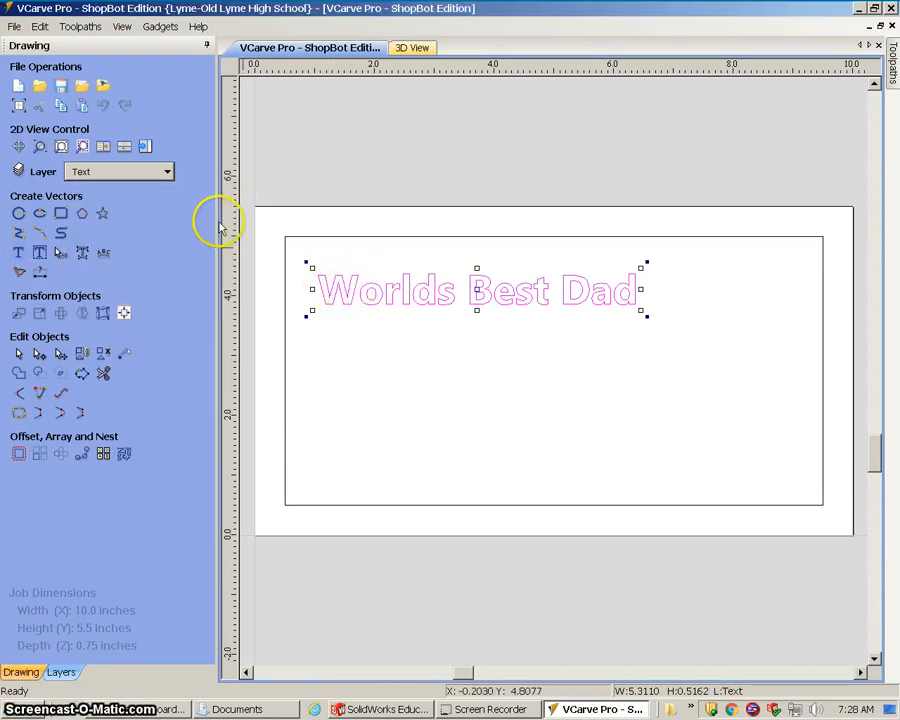
pyautogui.press('Escape')
pyautogui.click(342, 289)
pyautogui.click(343, 289)
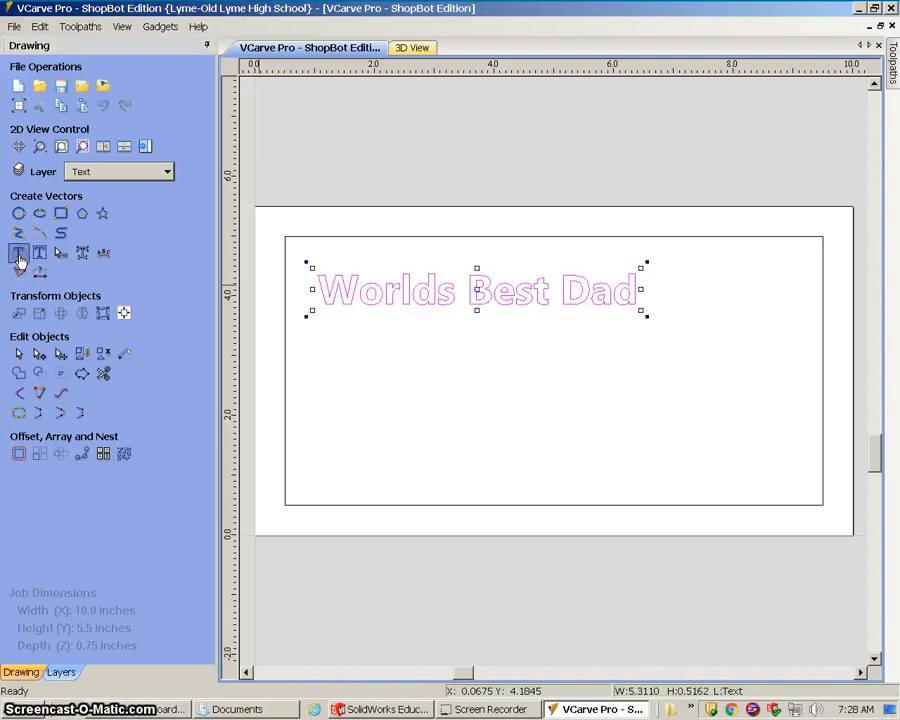
pyautogui.click(19, 256)
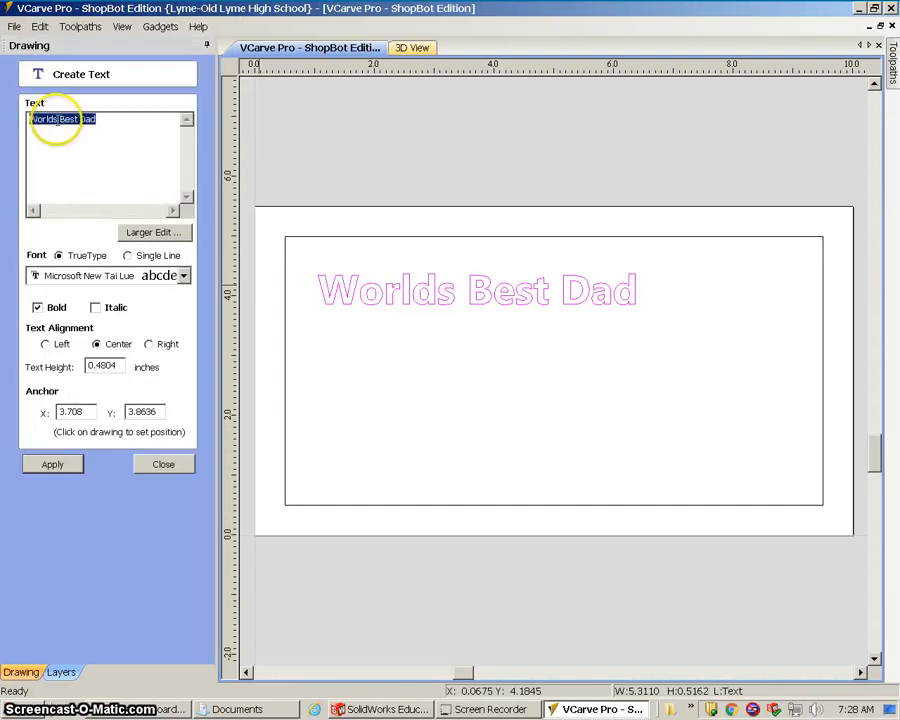
pyautogui.click(58, 119)
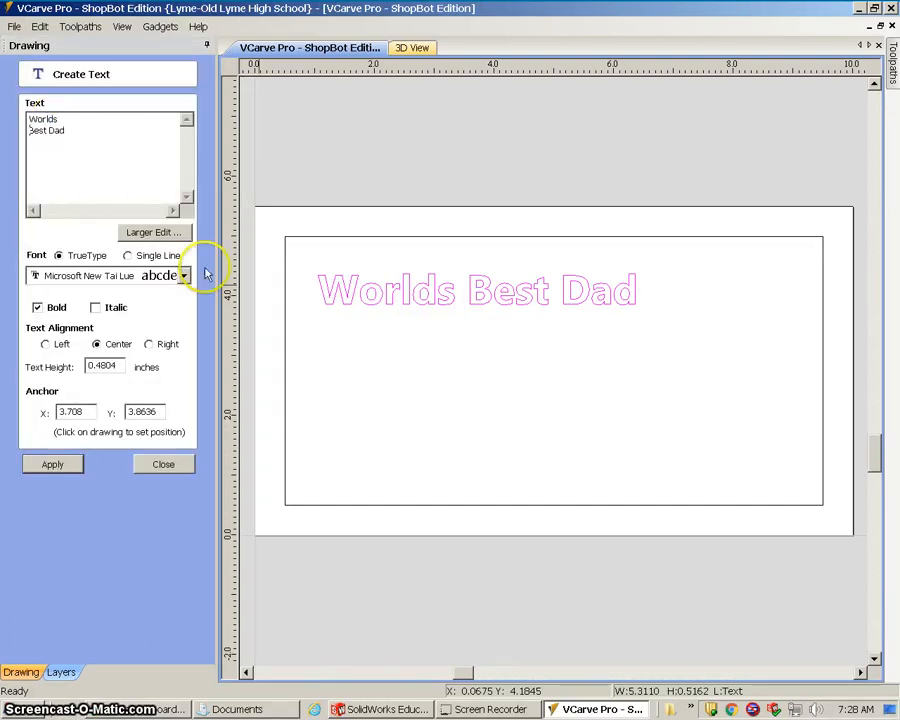
pyautogui.click(53, 465)
pyautogui.click(55, 465)
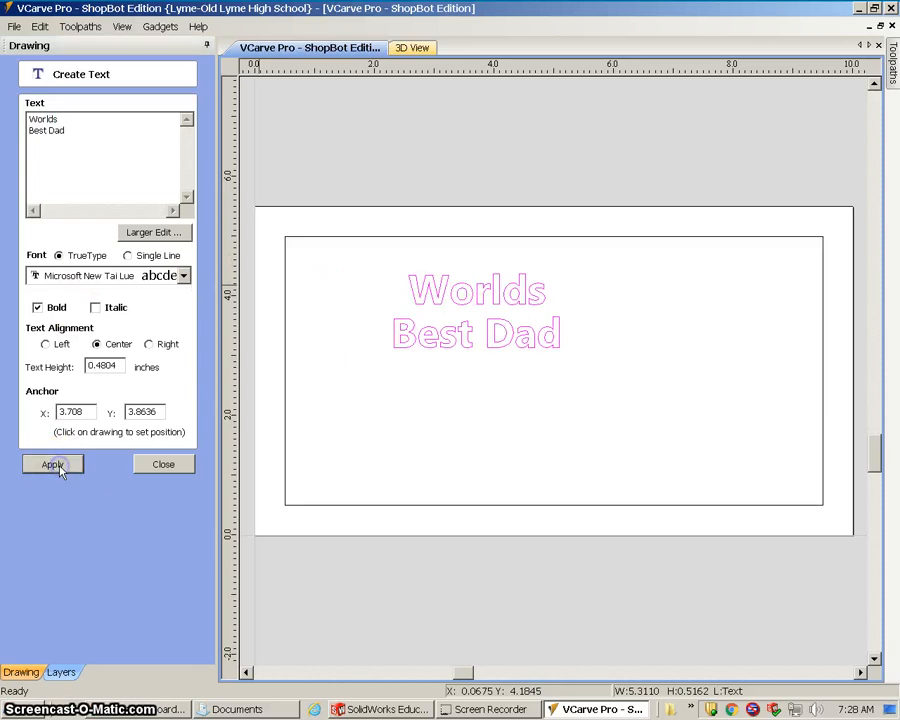
pyautogui.click(160, 466)
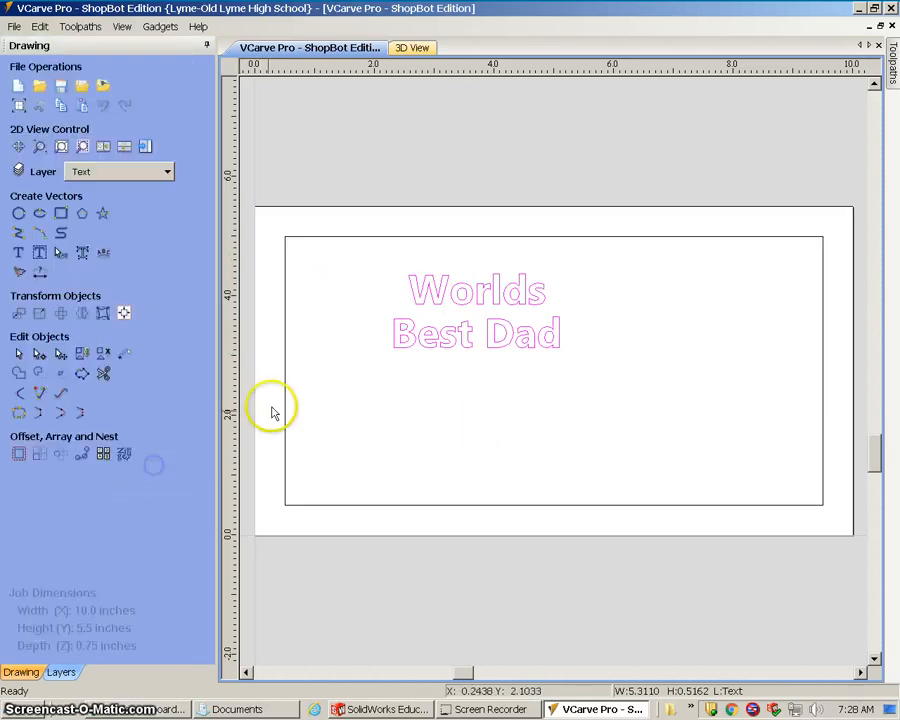
# Step: Move the two-line text toward the border's upper-left corner and keep the toolpath operations permanently displayed
pyautogui.click(470, 306)
pyautogui.moveTo(459, 296); pyautogui.dragTo(390, 304)
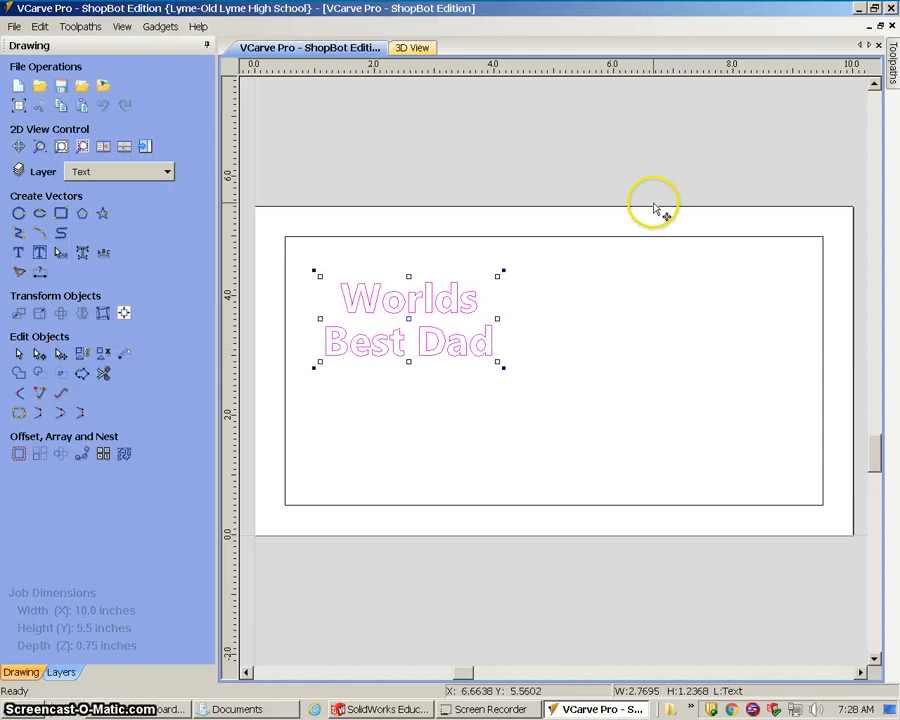
pyautogui.moveTo(890, 62)
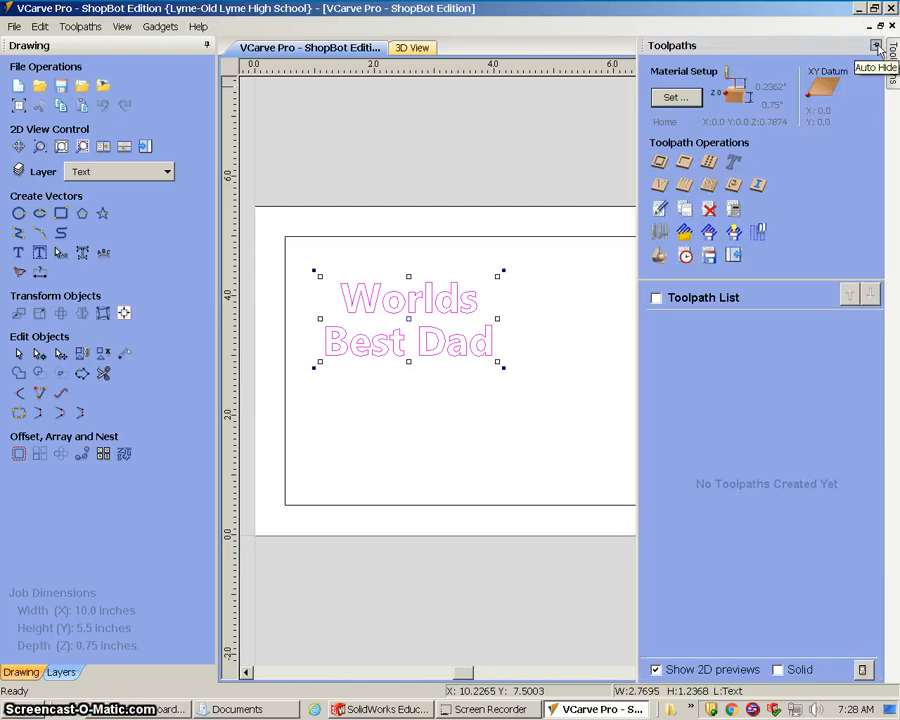
pyautogui.click(876, 46)
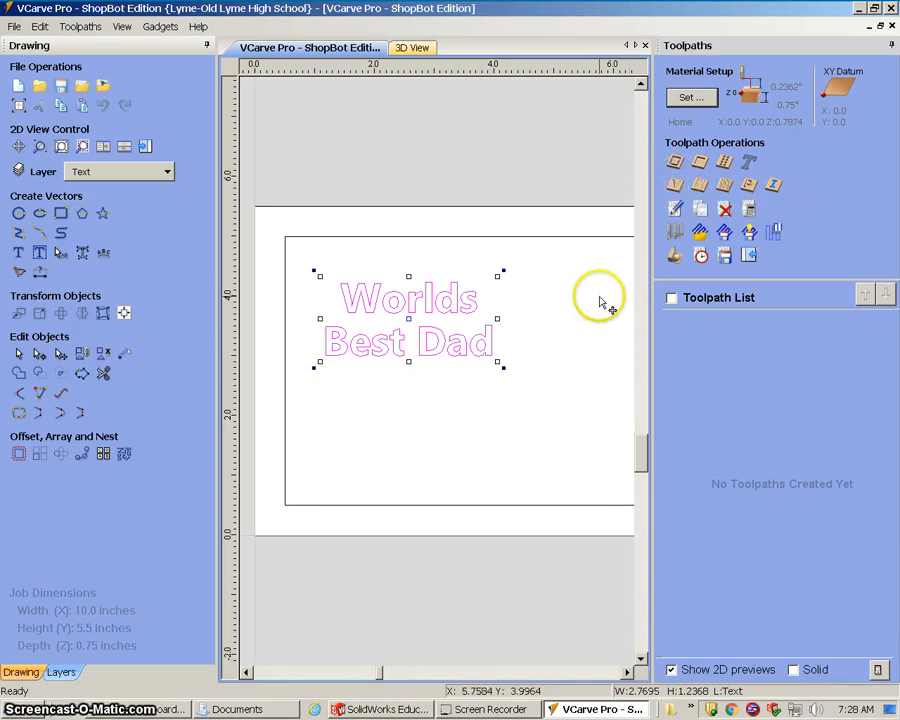
# Step: Start a V-Carve / Engraving toolpath for the text using the 60 Degree V-Bit 1/2" (37-82) from the wood tools
pyautogui.click(456, 415)
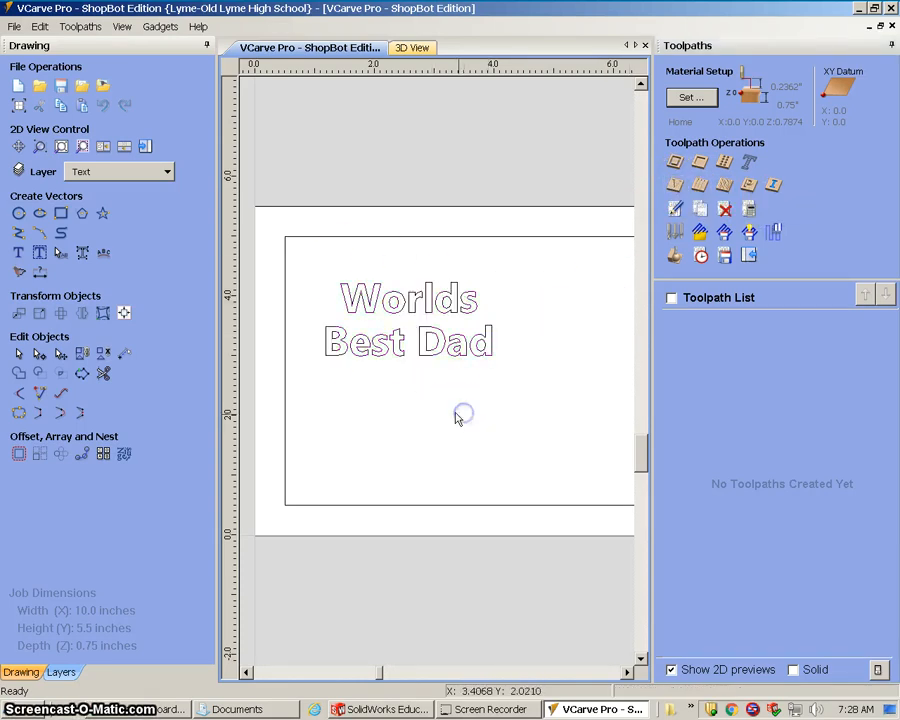
pyautogui.click(454, 313)
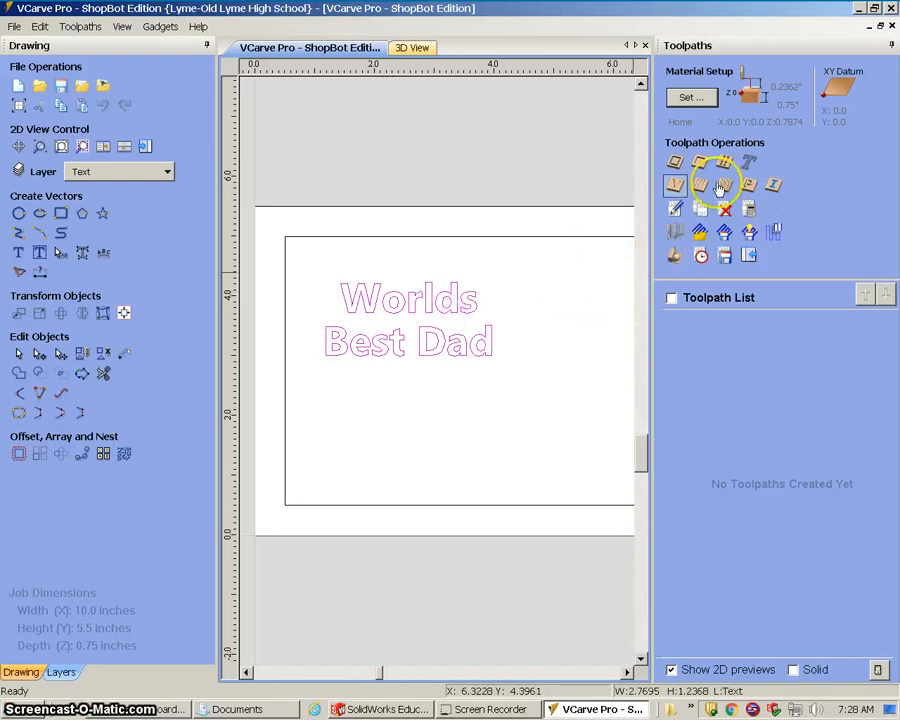
pyautogui.click(678, 185)
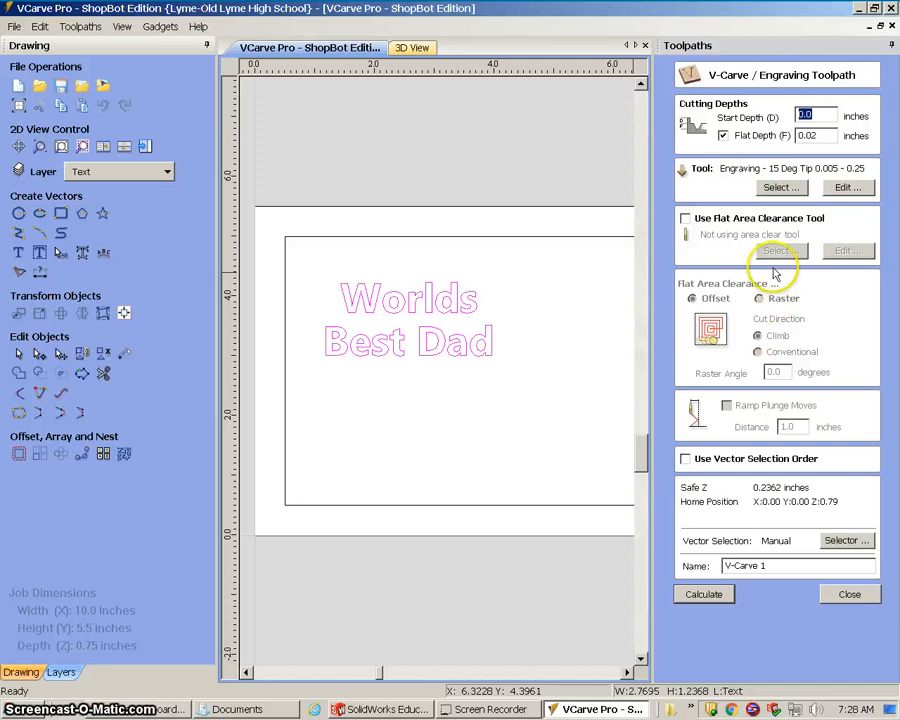
pyautogui.click(780, 188)
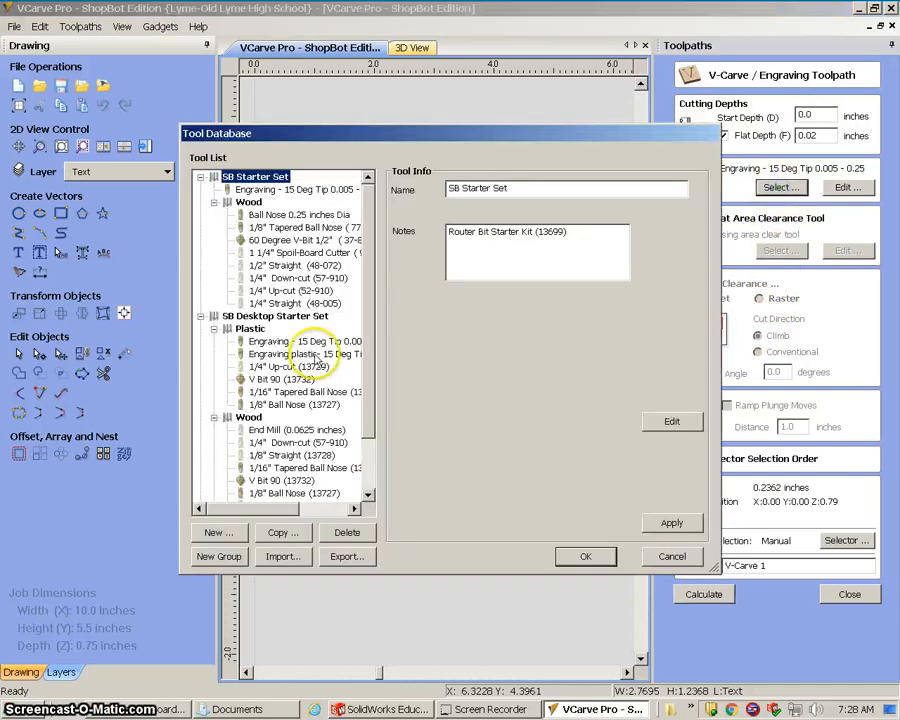
pyautogui.moveTo(383, 140); pyautogui.dragTo(292, 108)
pyautogui.click(209, 209)
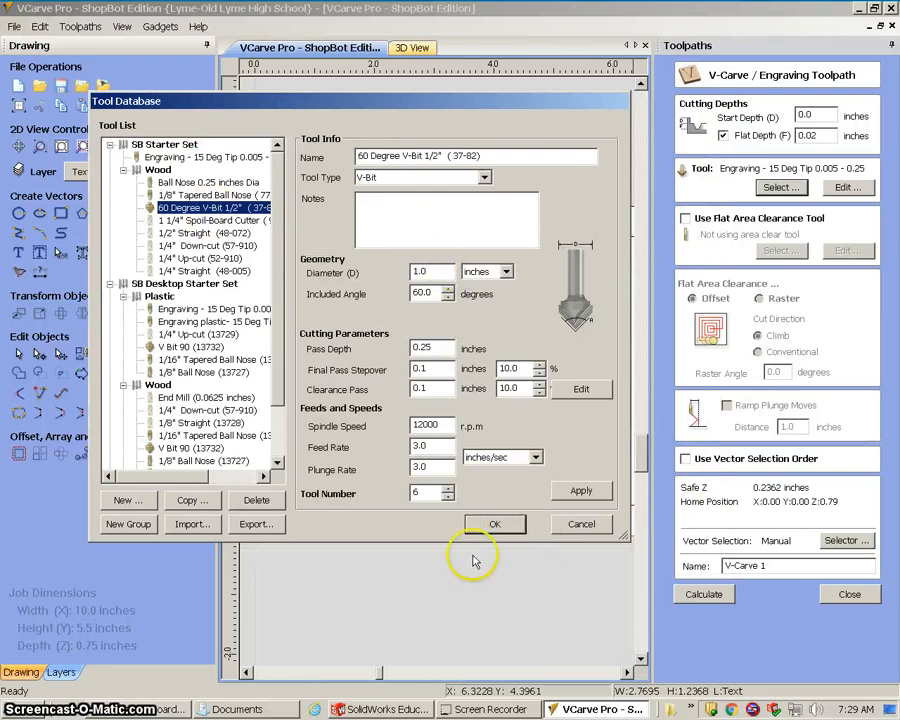
pyautogui.click(497, 525)
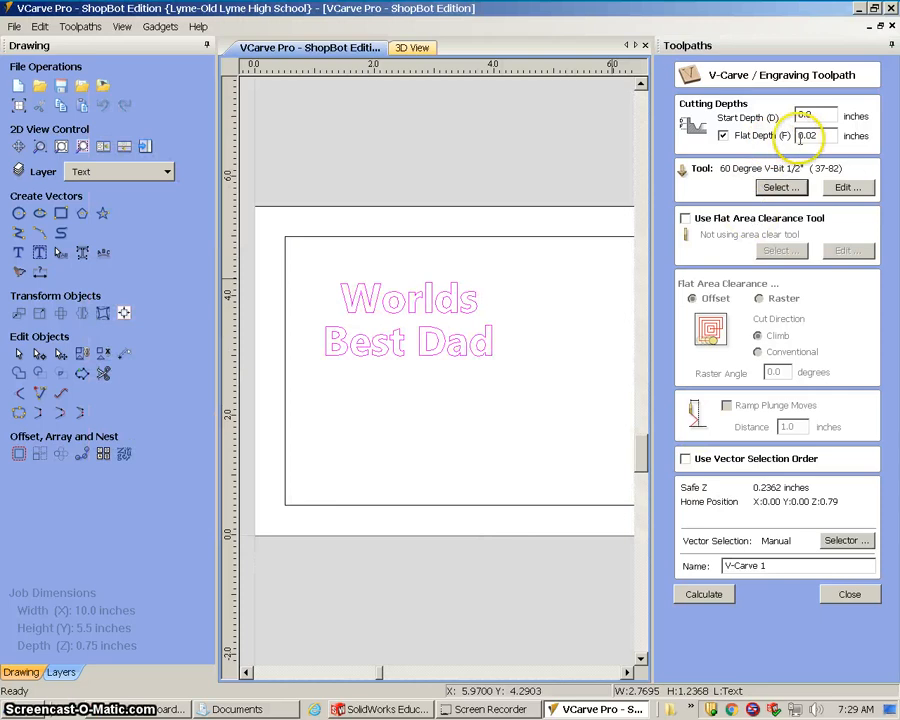
# Step: Turn off the flat depth limit, name the toolpath "V-Carve 1 60deg" and calculate it
pyautogui.click(723, 135)
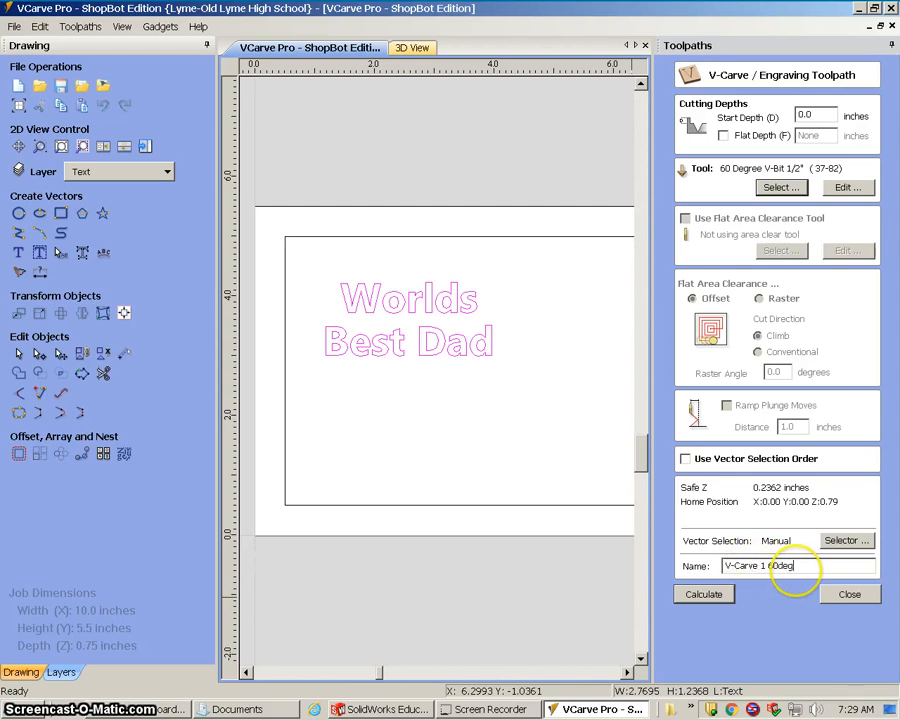
pyautogui.click(705, 594)
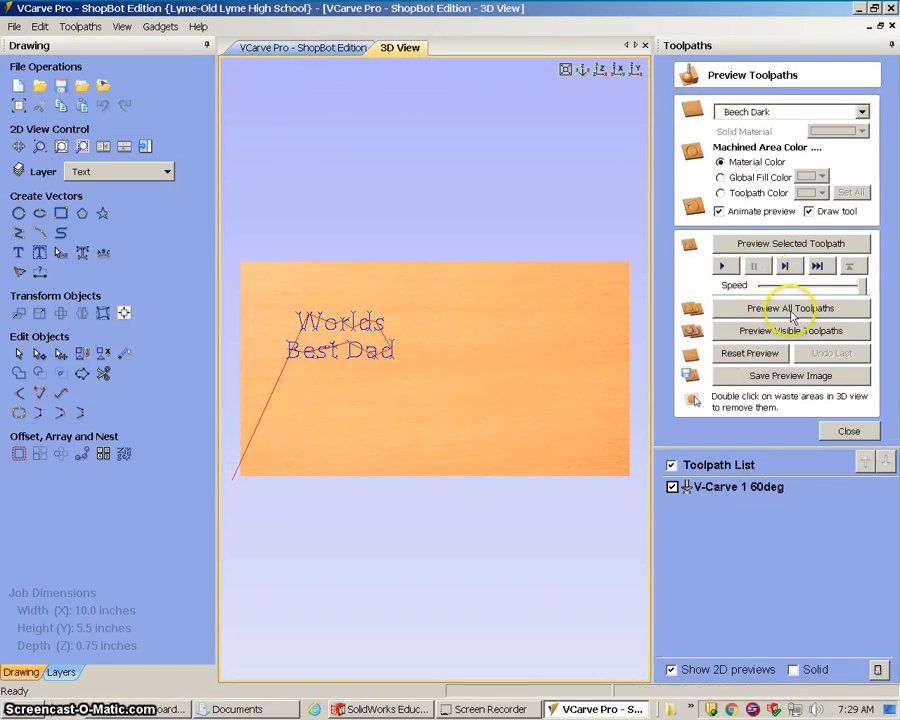
# Step: Preview the selected V-carve toolpath in the 3D view and inspect the carved lettering up close
pyautogui.click(792, 245)
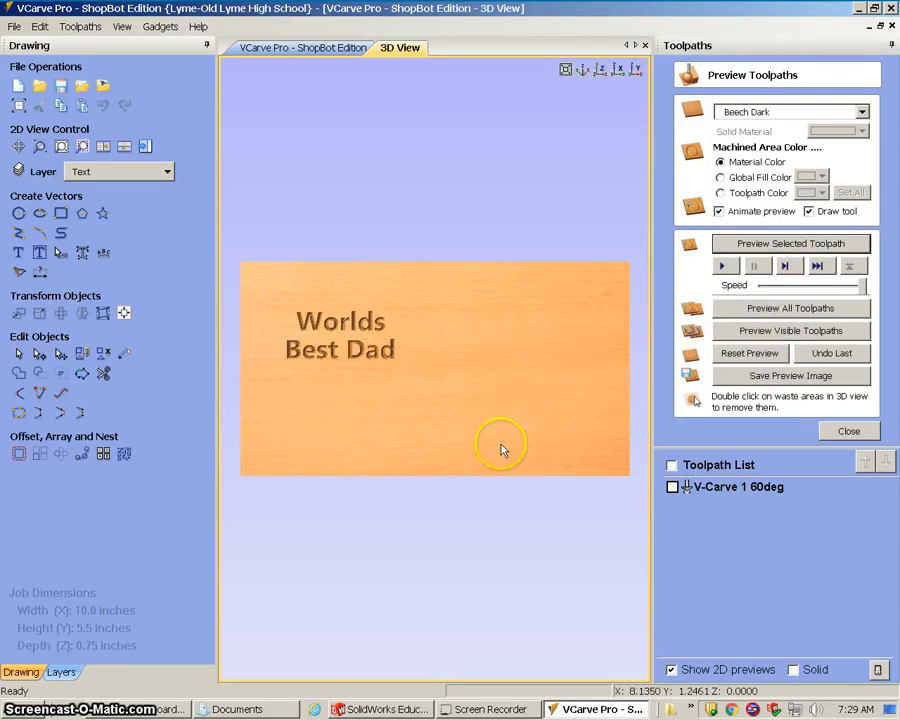
pyautogui.scroll(3, 453, 410)
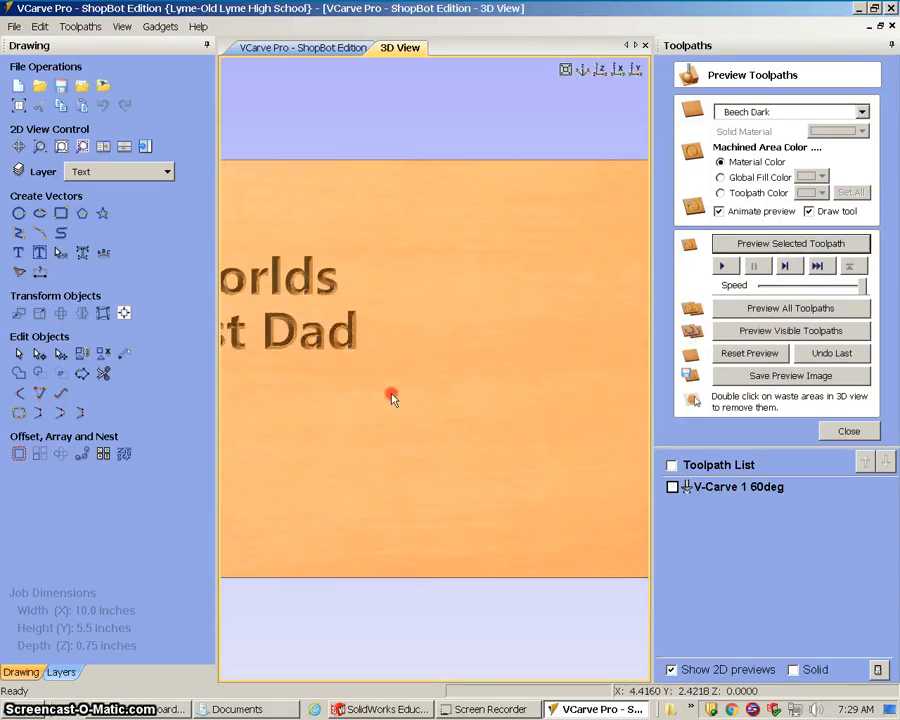
pyautogui.keyDown('shift'); pyautogui.moveTo(392, 396); pyautogui.dragTo(537, 398); pyautogui.keyUp('shift')
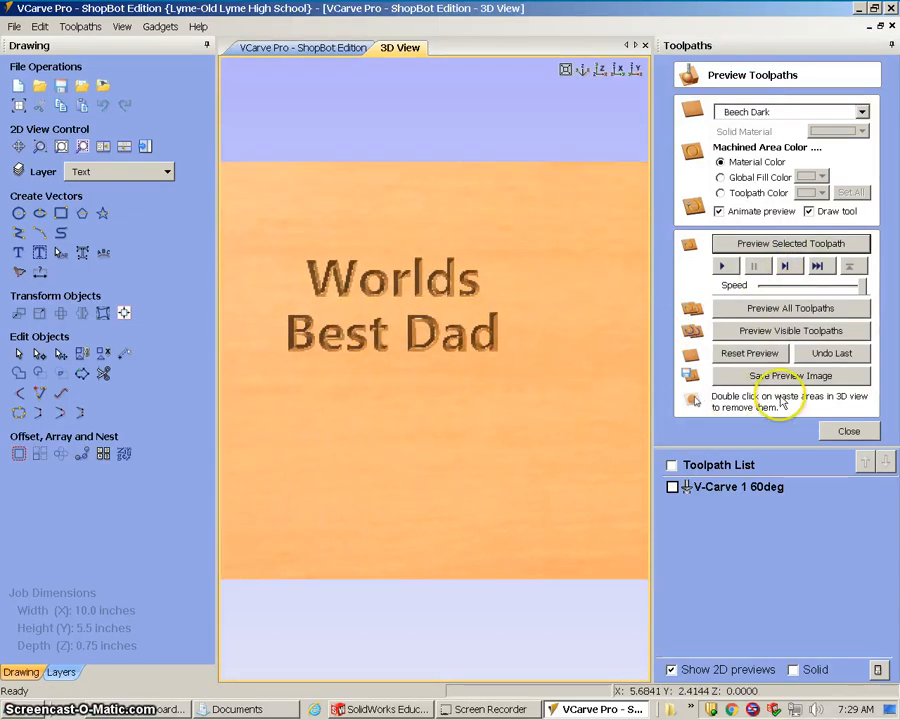
# Step: Show the machined areas in the preview with a dark green global fill color
pyautogui.click(733, 179)
pyautogui.click(822, 178)
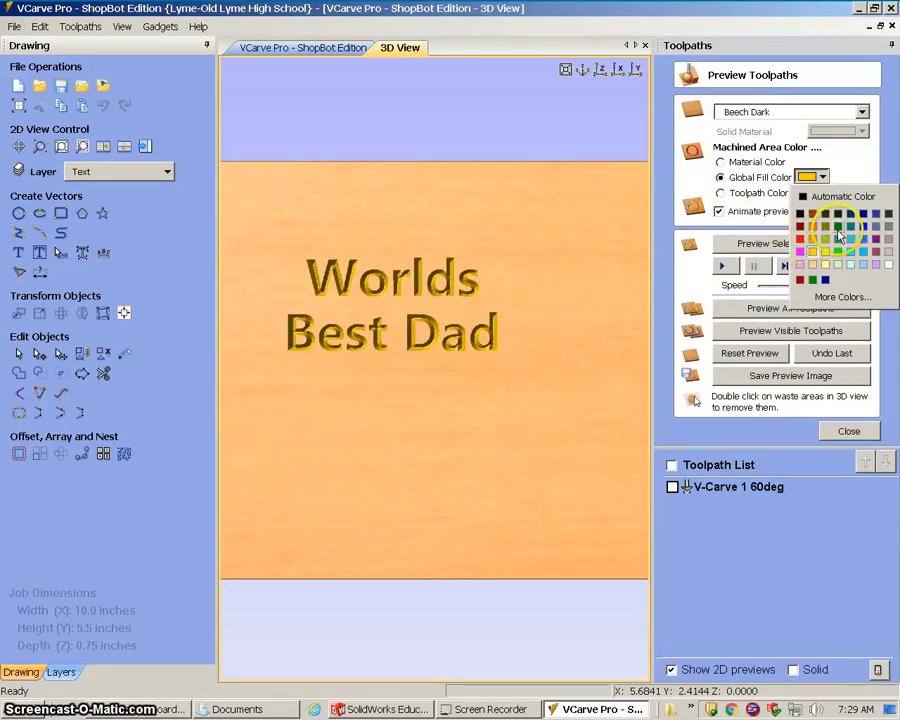
pyautogui.click(838, 229)
pyautogui.scroll(-3, 465, 410)
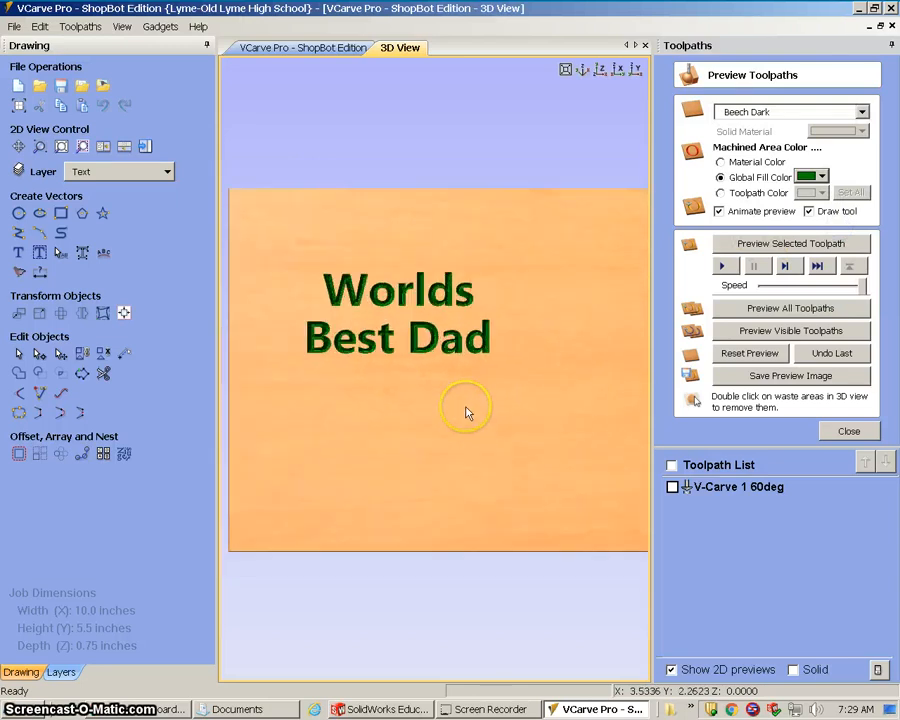
# Step: Set the preview material to Maple, inspect the plaque in 3D and return to the 2D drawing
pyautogui.click(860, 113)
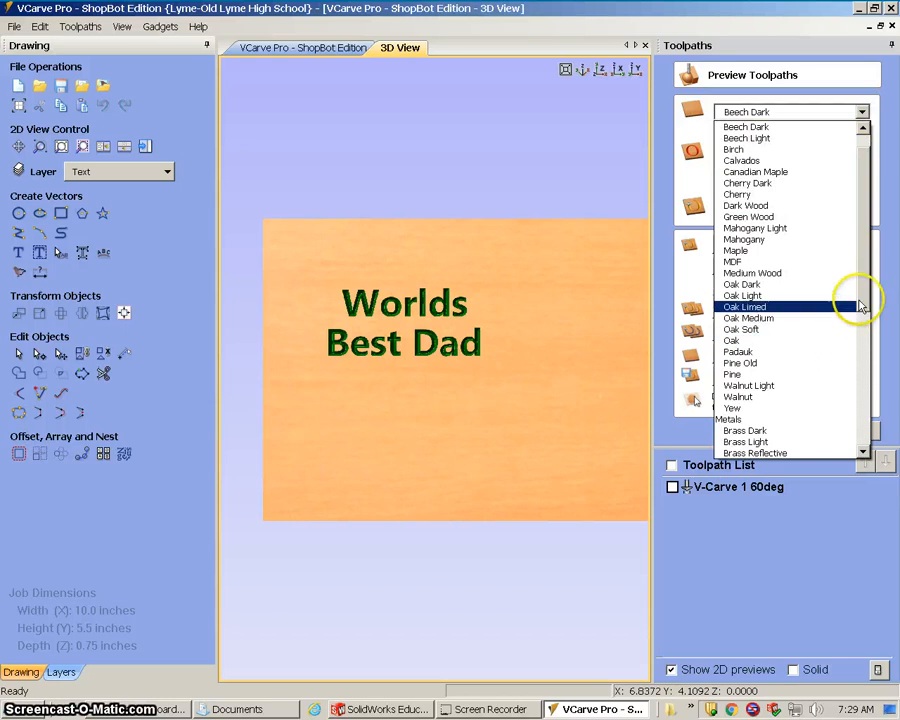
pyautogui.click(745, 251)
pyautogui.scroll(-3, 492, 424)
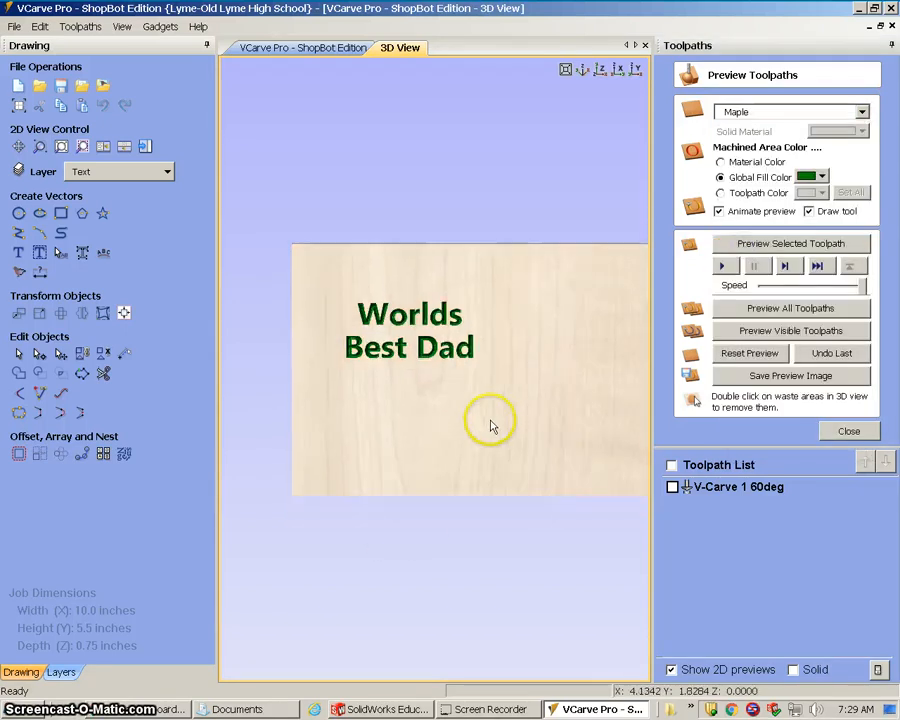
pyautogui.scroll(-2, 530, 424)
pyautogui.scroll(2, 564, 404)
pyautogui.scroll(-2, 564, 404)
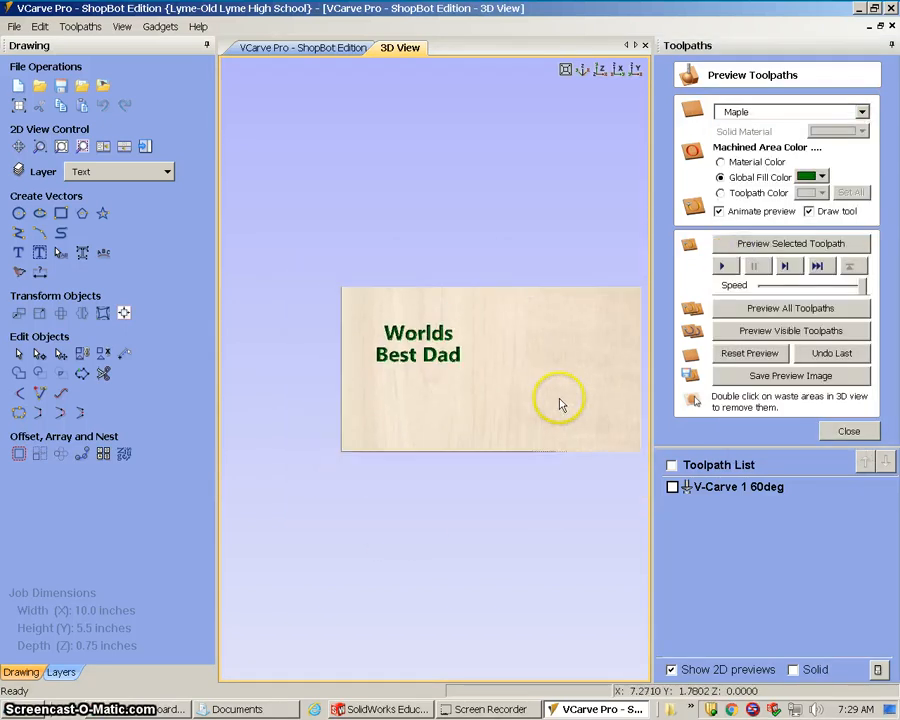
pyautogui.scroll(2, 561, 404)
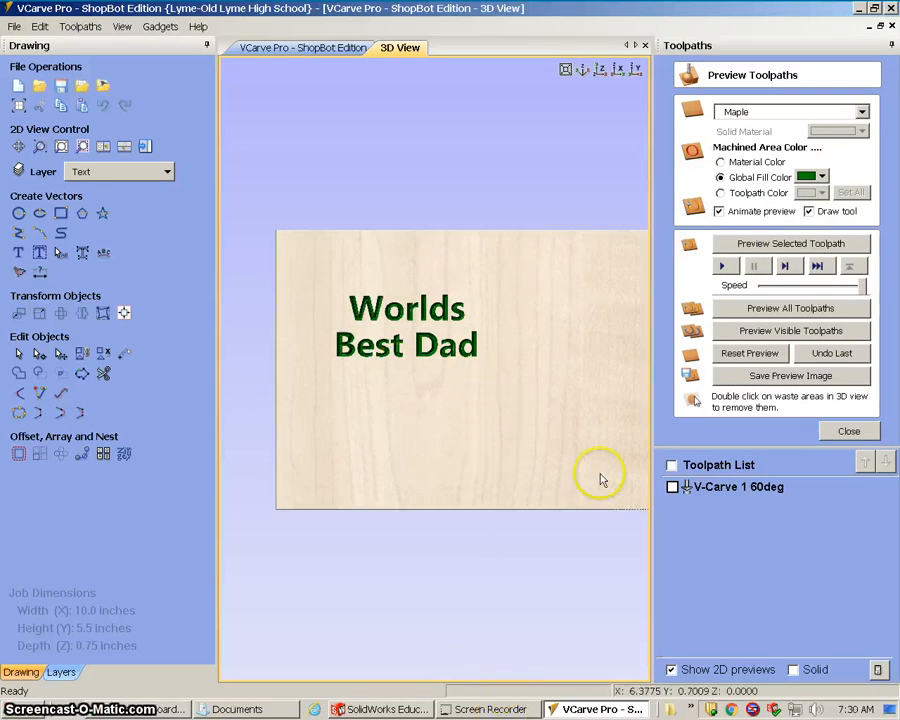
pyautogui.scroll(-3, 571, 478)
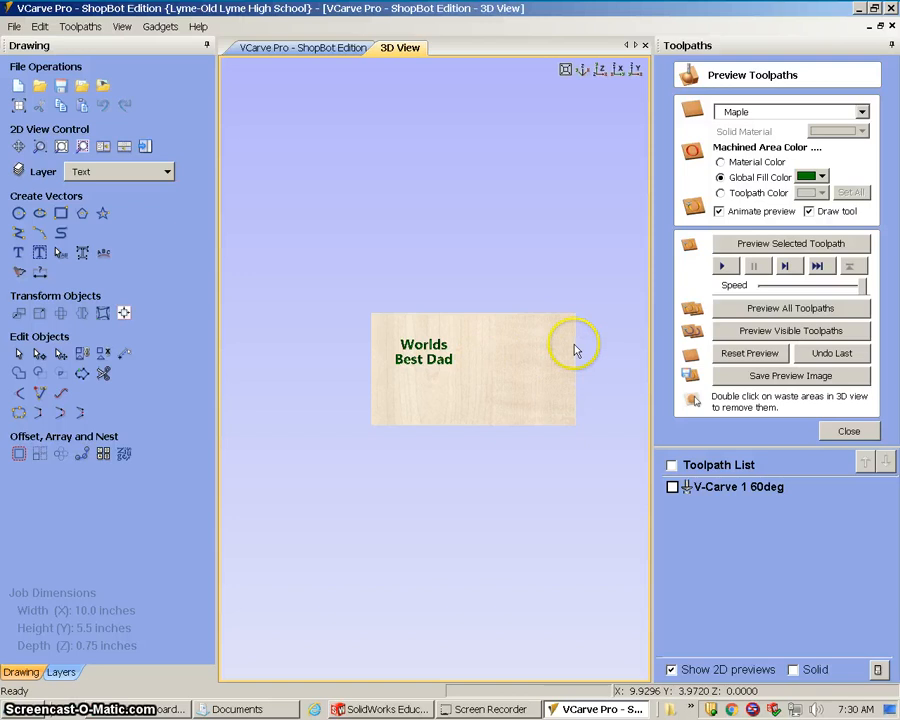
pyautogui.click(305, 47)
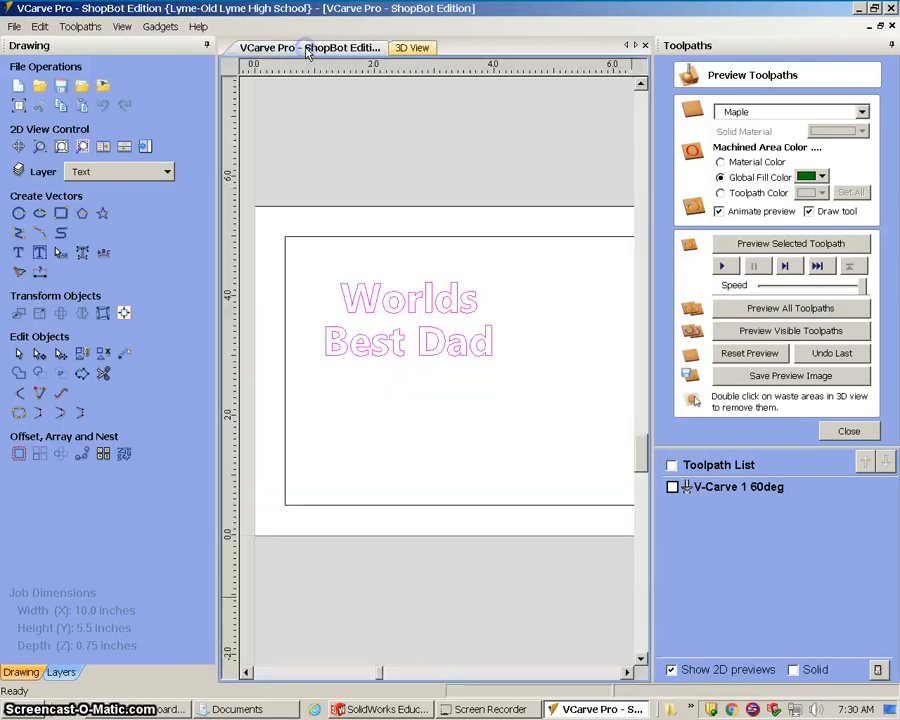